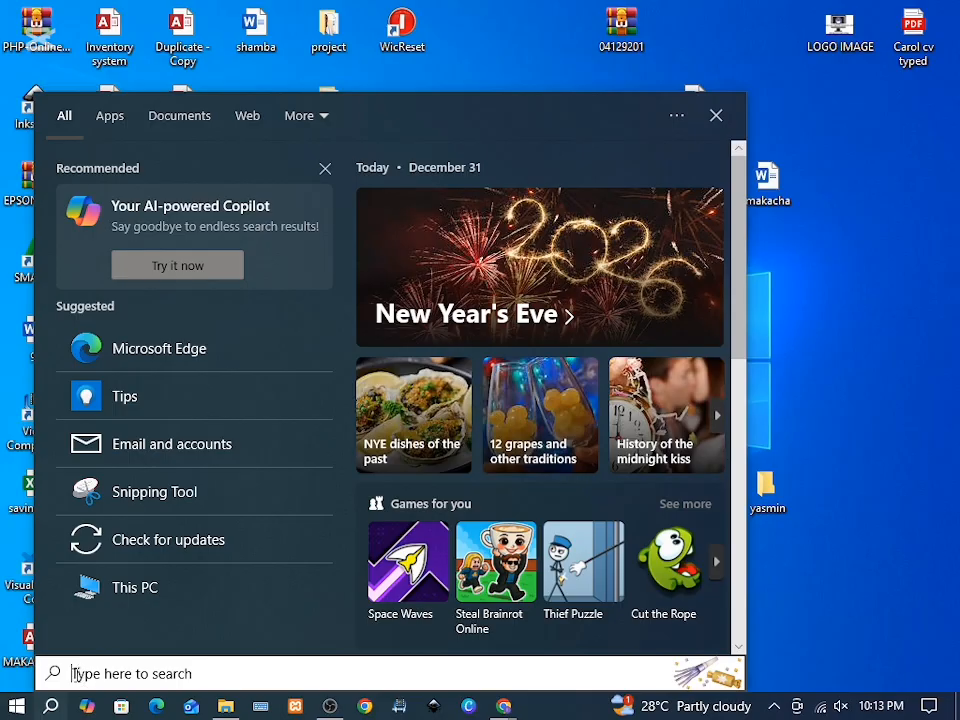
# Step: Launch Publisher and create a new blank publication
pyautogui.write('PUBLISH')
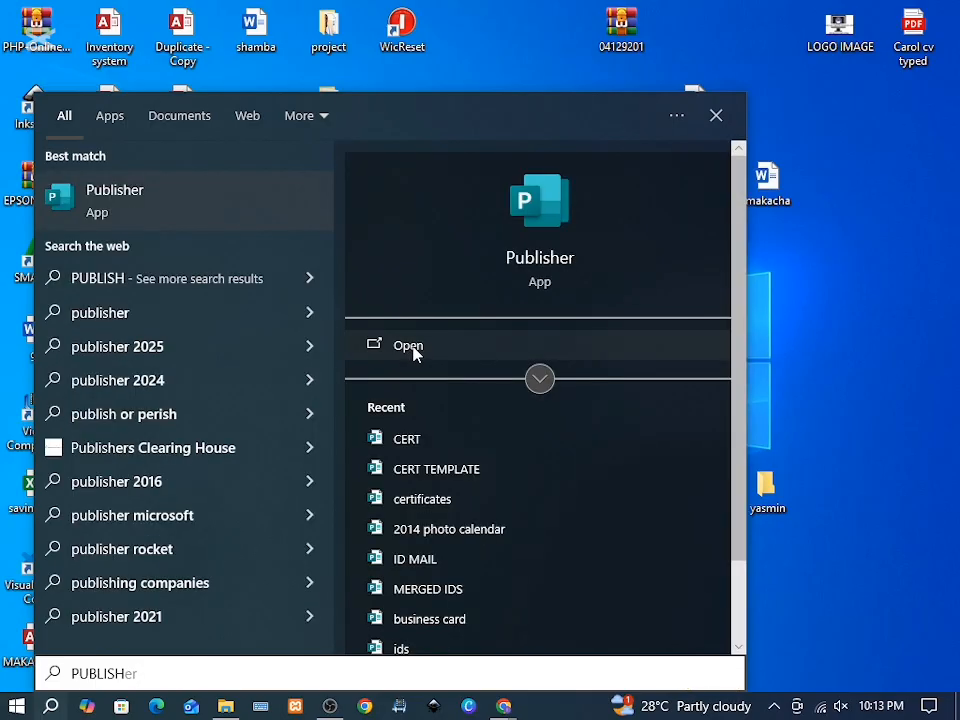
pyautogui.click(413, 346)
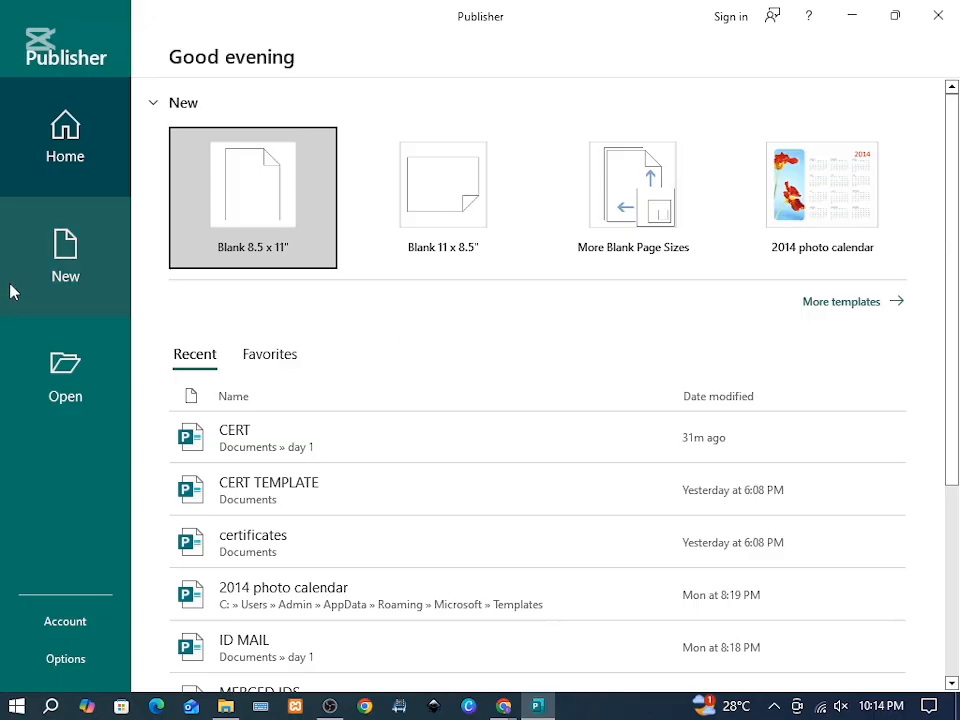
pyautogui.click(276, 193)
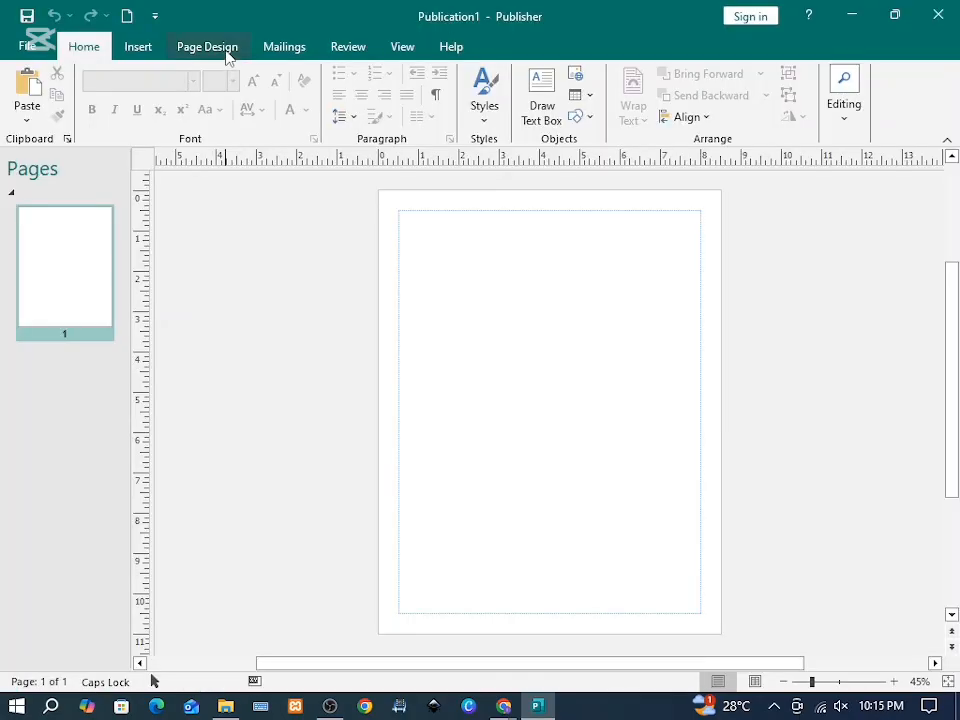
# Step: Set the page to A4 landscape (11.693" x 8.268")
pyautogui.click(214, 48)
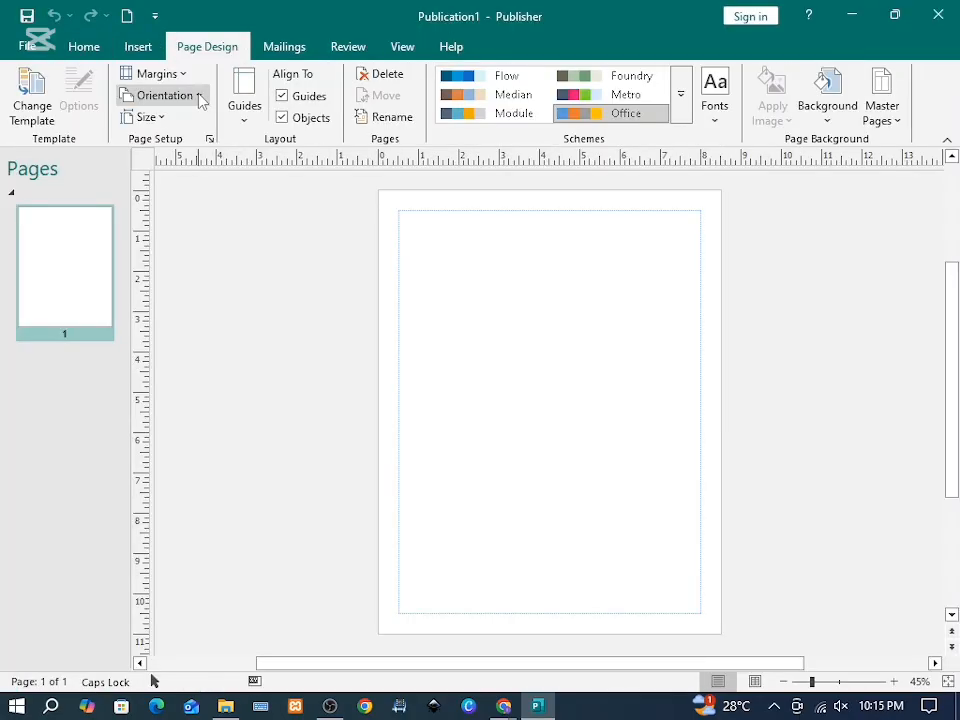
pyautogui.click(198, 94)
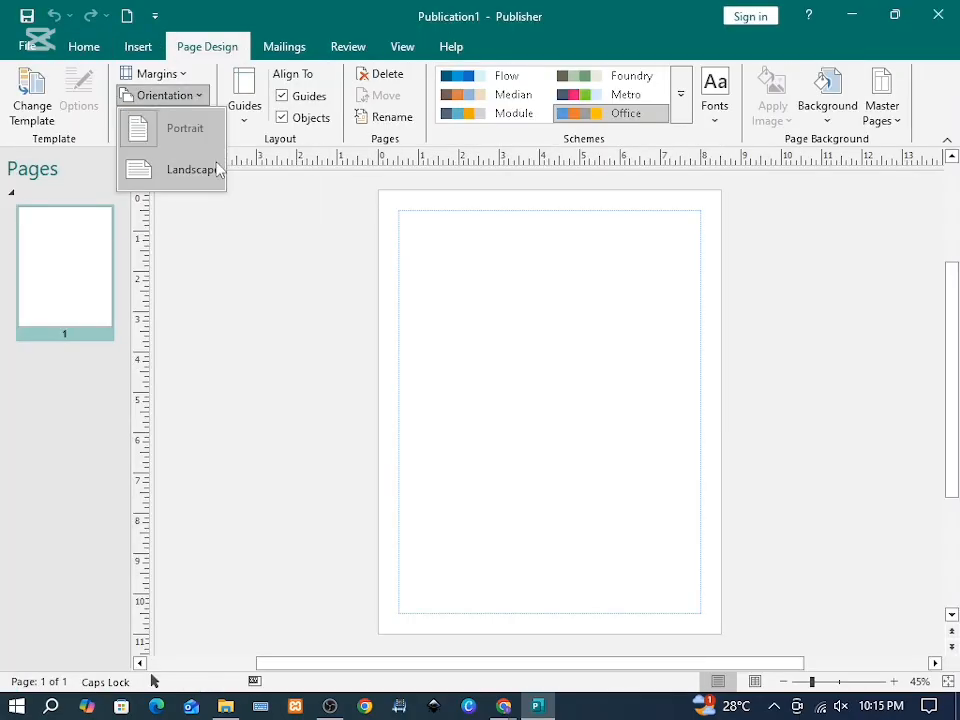
pyautogui.click(204, 177)
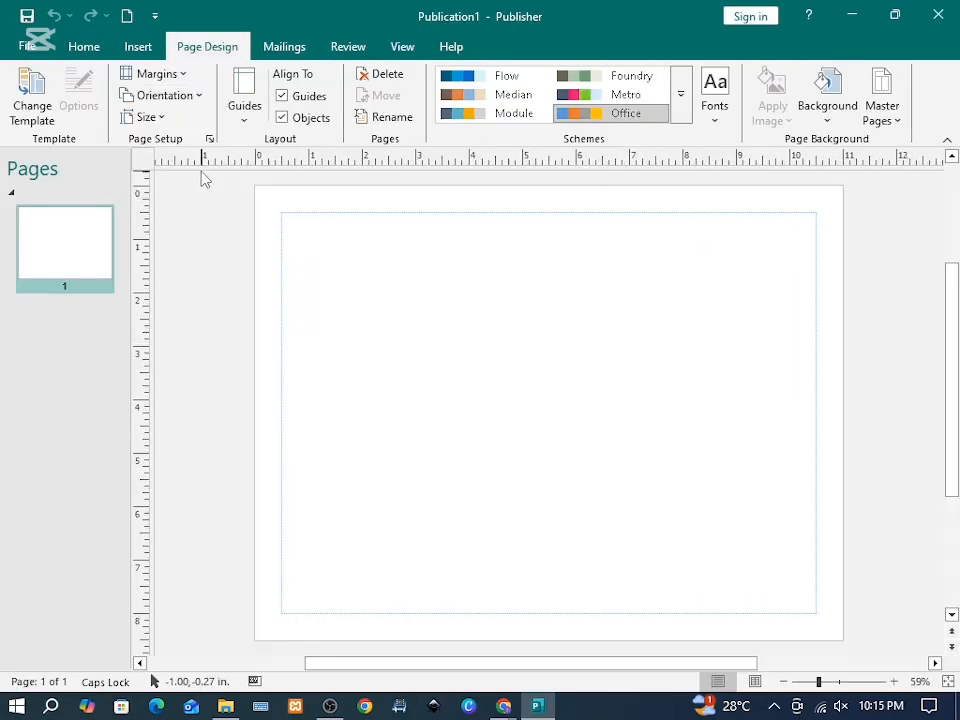
pyautogui.click(163, 120)
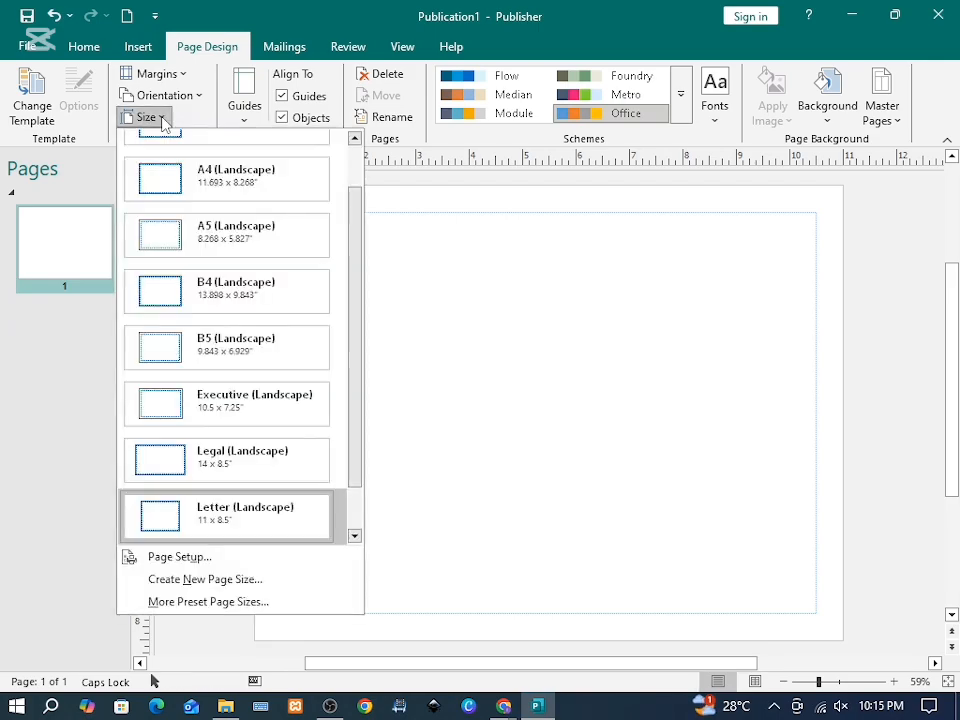
pyautogui.scroll(1, 200, 205)
pyautogui.click(228, 235)
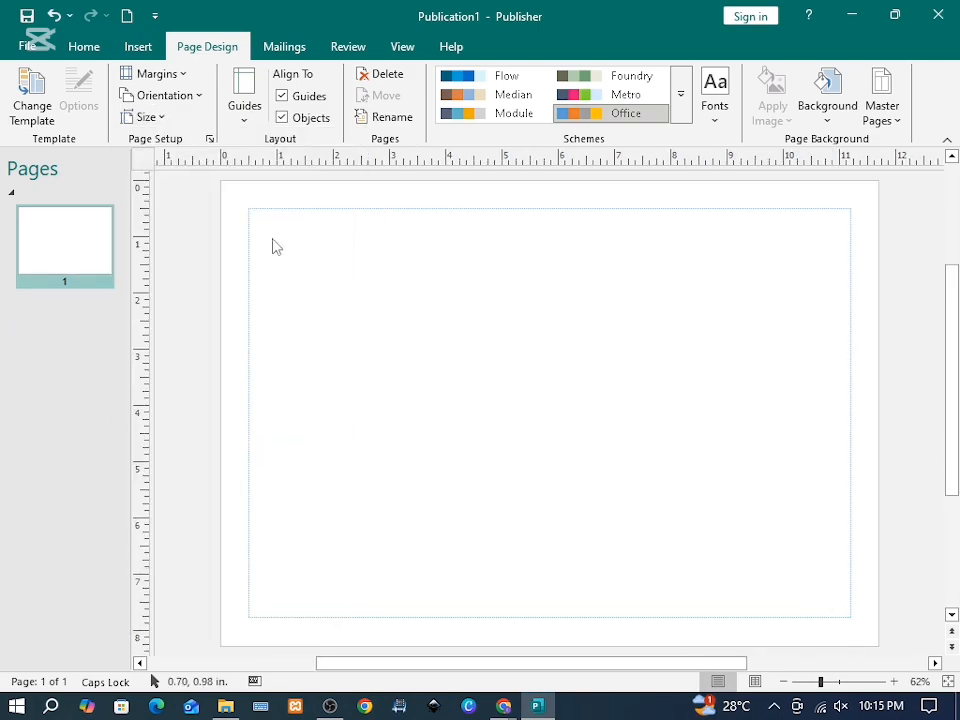
pyautogui.click(160, 119)
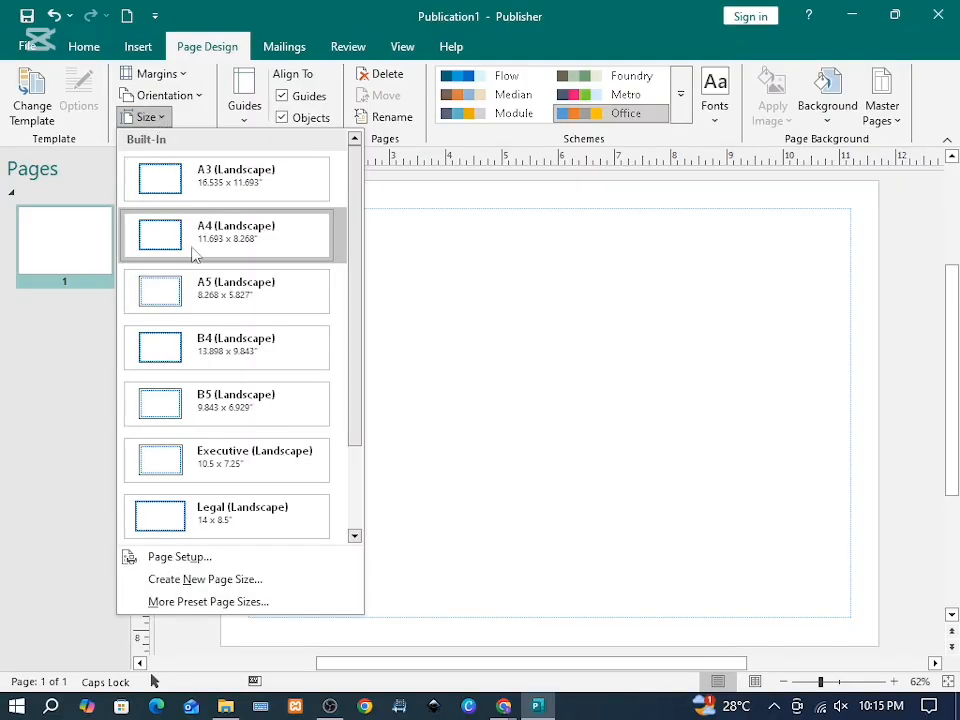
pyautogui.click(175, 563)
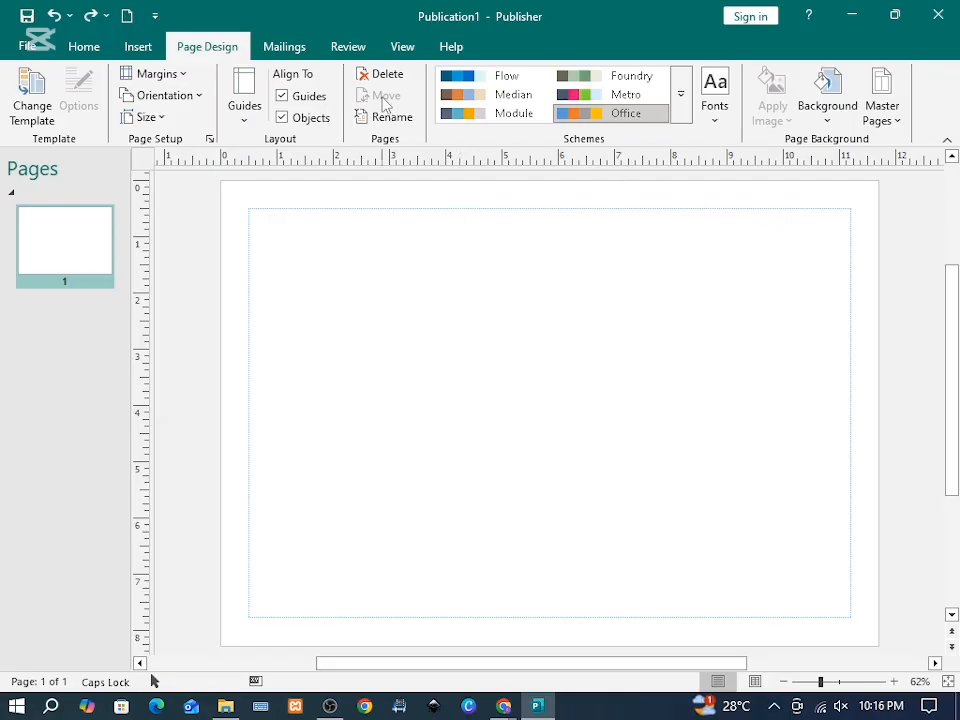
# Step: Draw an unfilled, blue-outlined rectangle along the page margins
pyautogui.click(138, 47)
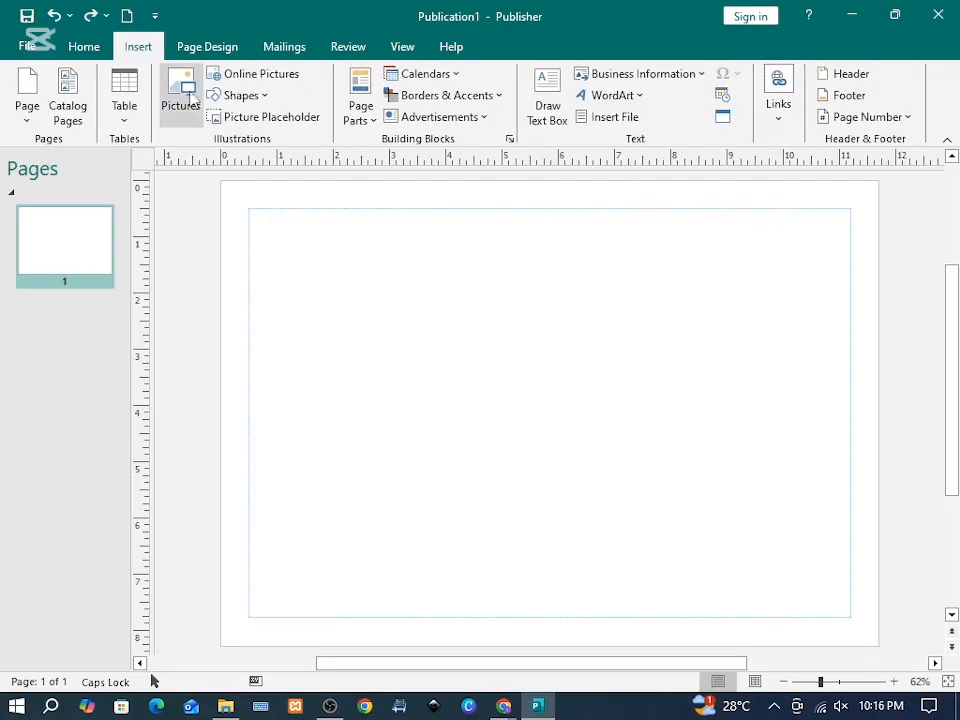
pyautogui.click(240, 95)
pyautogui.click(284, 142)
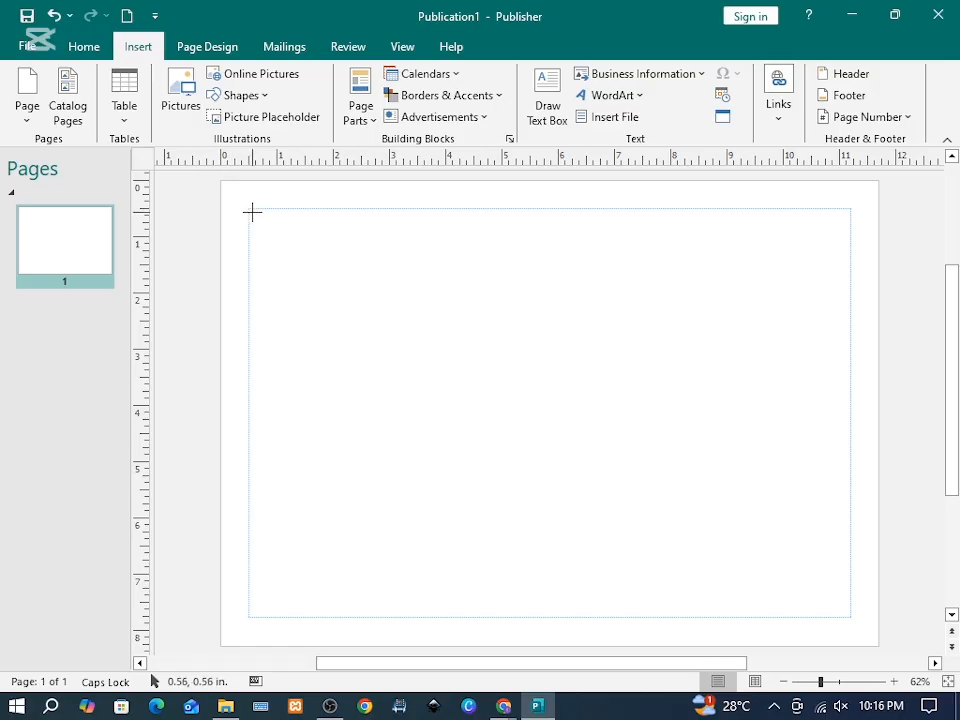
pyautogui.moveTo(252, 208); pyautogui.dragTo(850, 617)
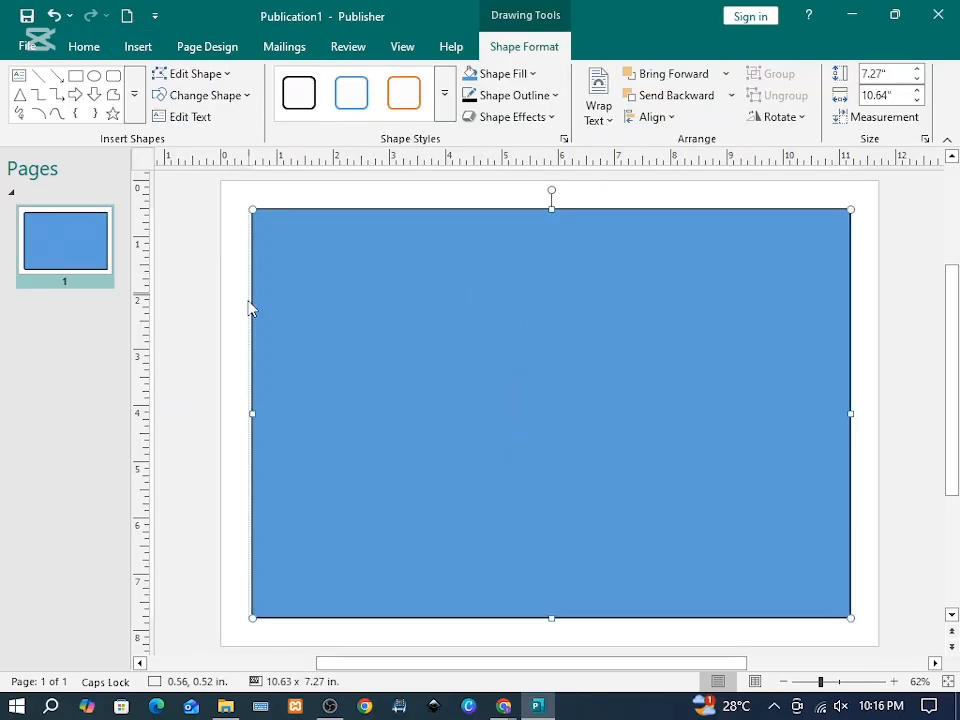
pyautogui.click(537, 79)
pyautogui.click(480, 310)
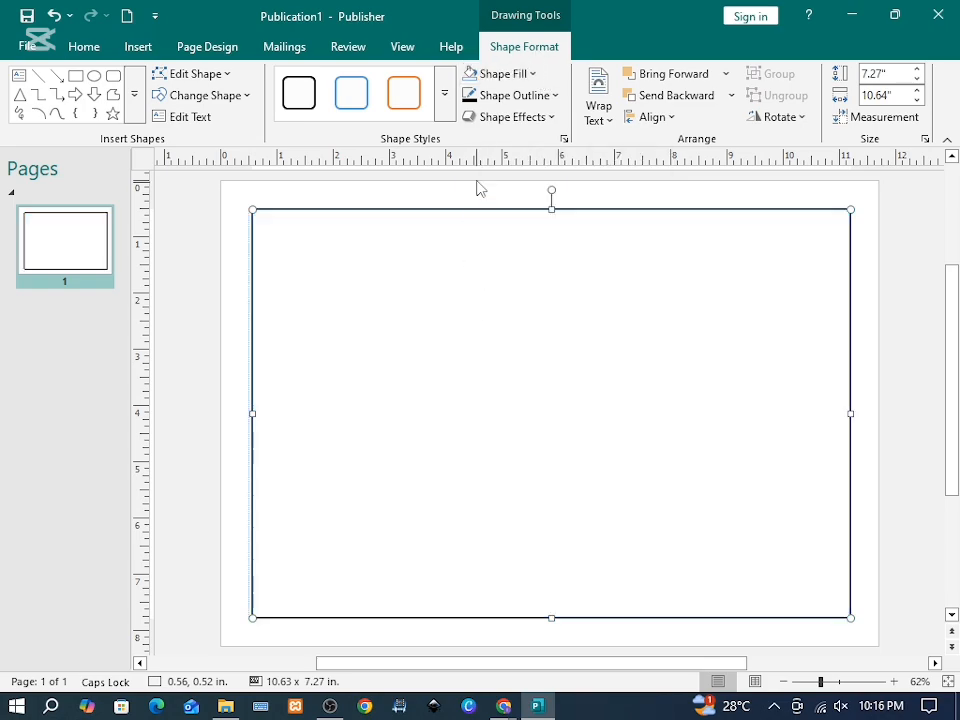
pyautogui.click(557, 101)
pyautogui.click(659, 311)
pyautogui.click(195, 405)
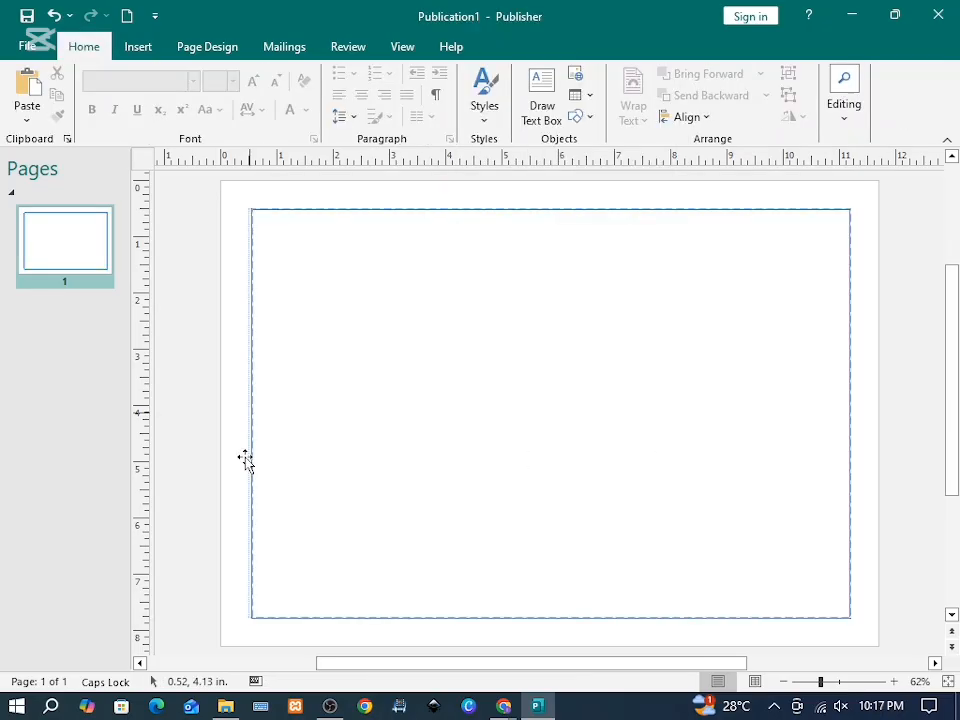
pyautogui.click(728, 350)
pyautogui.click(917, 364)
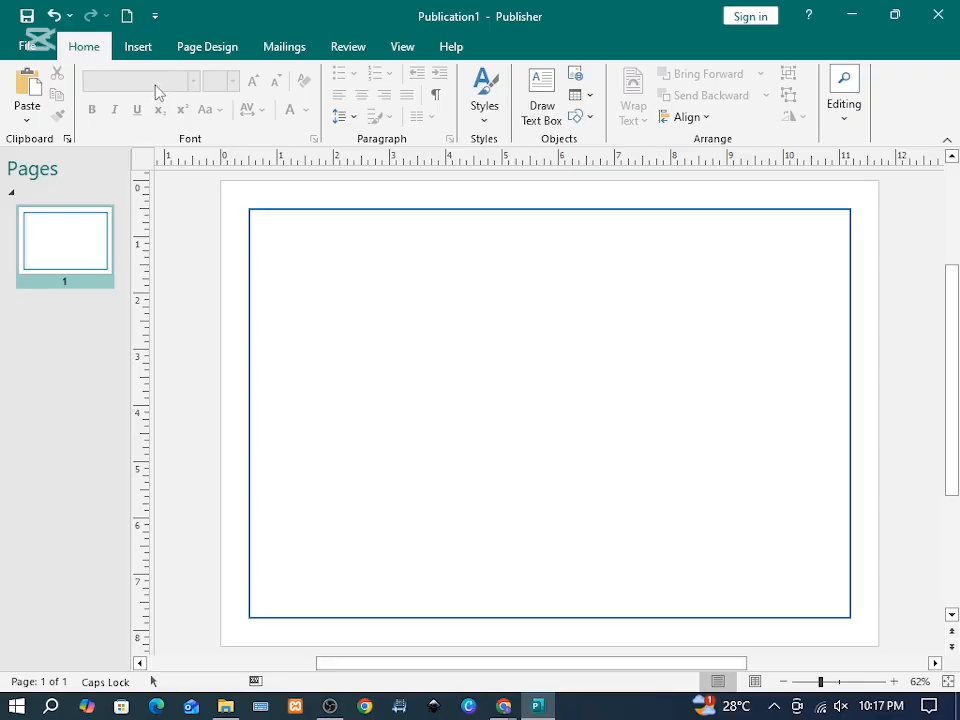
# Step: Draw a slightly smaller unfilled rectangle inside it with a gold outline
pyautogui.click(147, 48)
pyautogui.moveTo(259, 217); pyautogui.dragTo(838, 609)
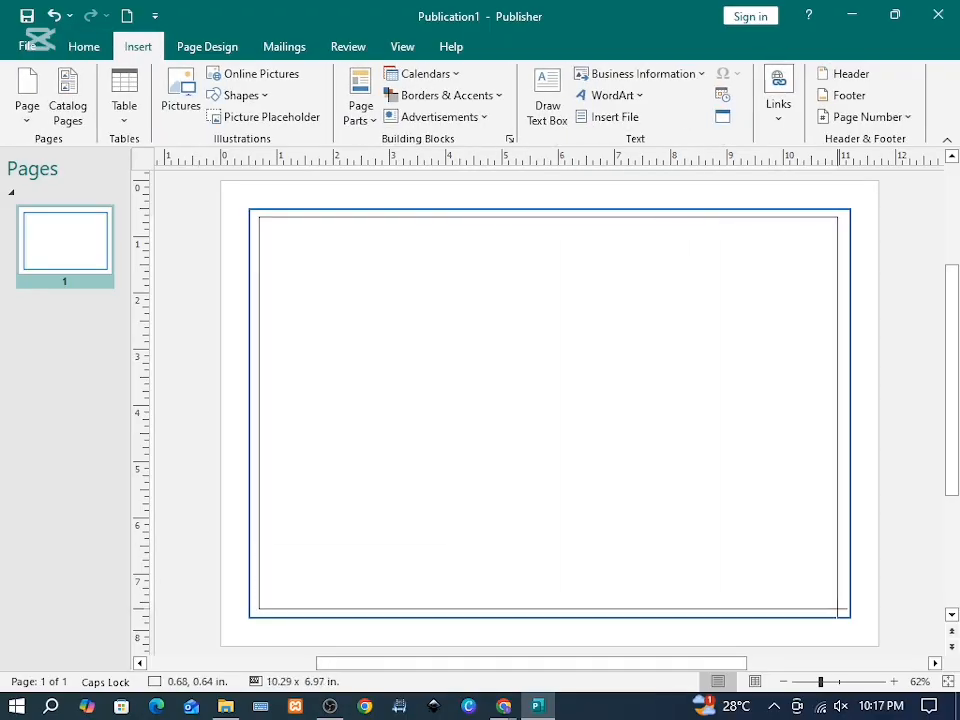
pyautogui.click(500, 73)
pyautogui.click(507, 312)
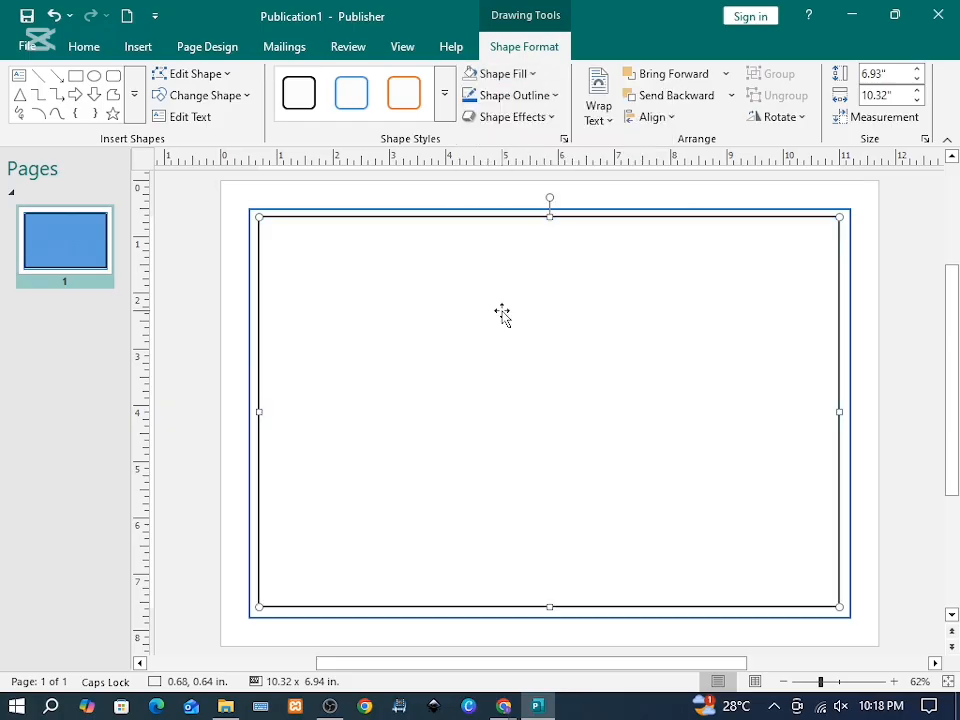
pyautogui.click(553, 96)
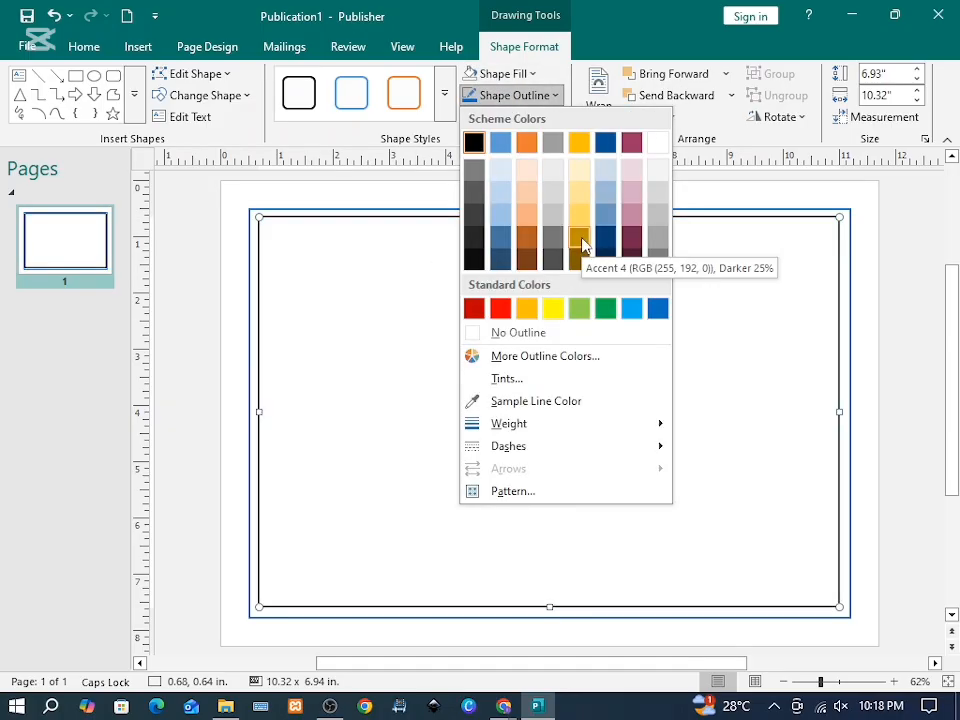
pyautogui.click(580, 240)
pyautogui.click(222, 305)
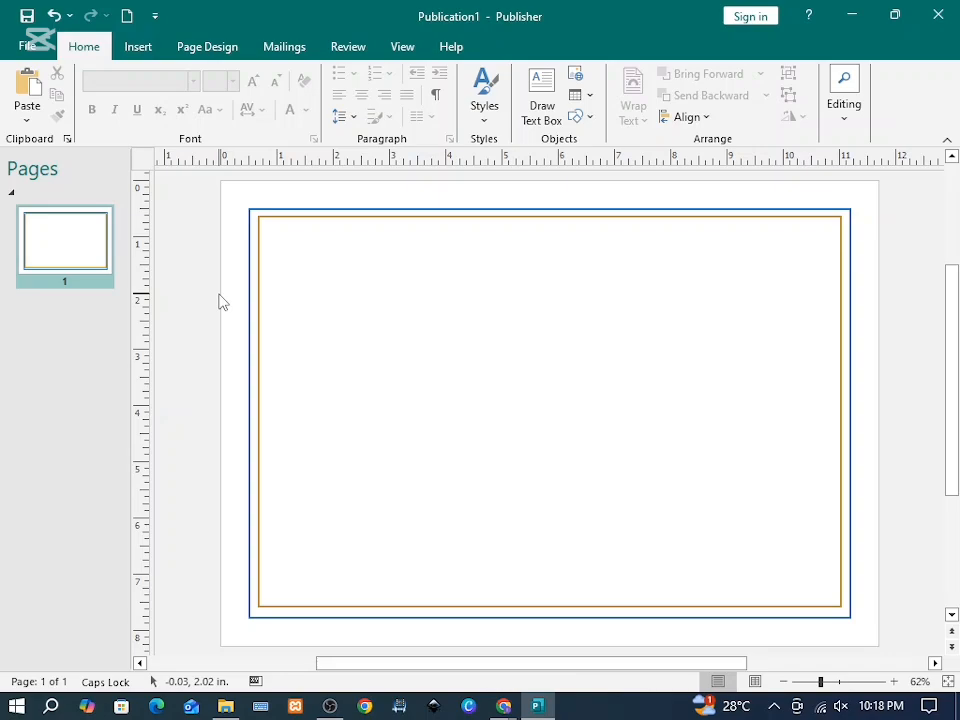
# Step: Insert LOGO from the CERTIFICATE folder, shrink it slightly, and place it top-left inside the border
pyautogui.click(137, 49)
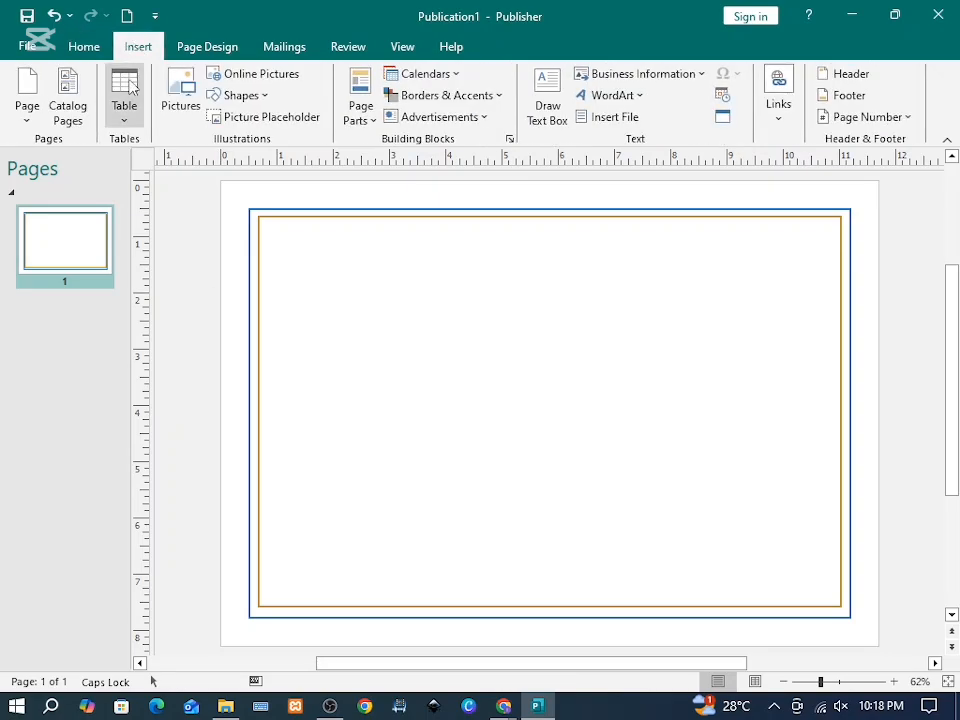
pyautogui.click(182, 108)
pyautogui.doubleClick(225, 146)
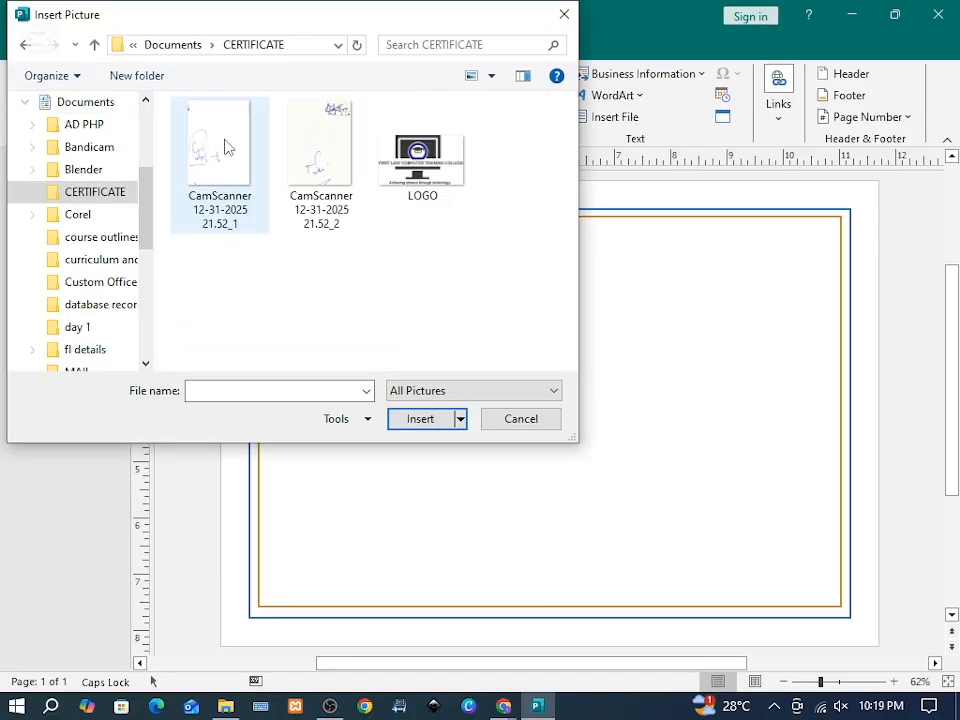
pyautogui.doubleClick(394, 190)
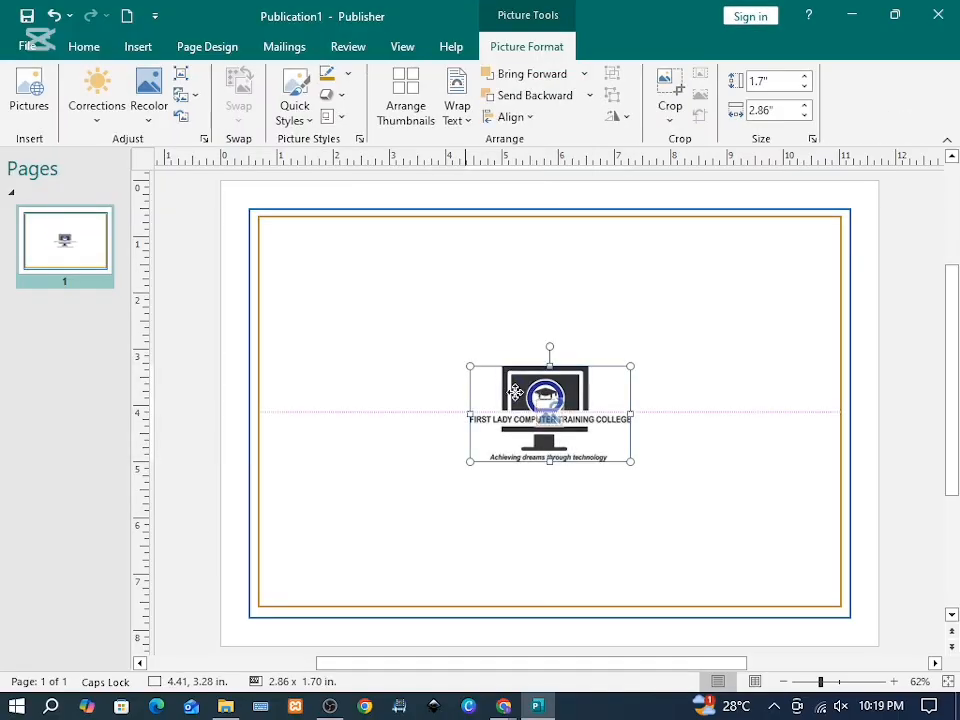
pyautogui.moveTo(514, 391); pyautogui.dragTo(308, 247)
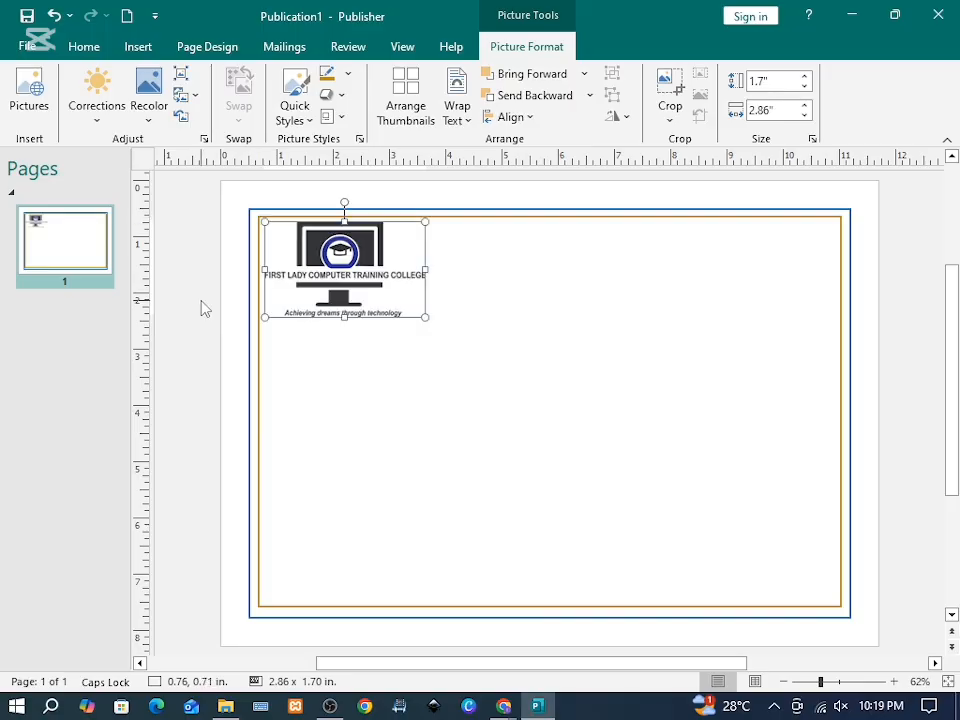
pyautogui.click(205, 308)
pyautogui.click(364, 263)
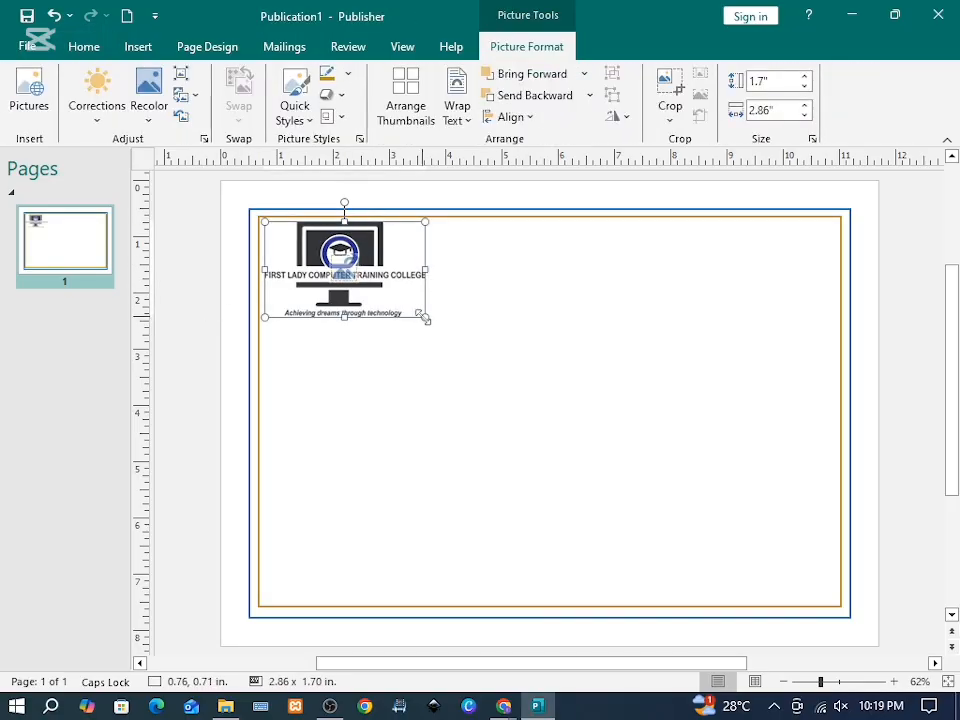
pyautogui.moveTo(425, 318); pyautogui.dragTo(401, 268)
pyautogui.click(196, 240)
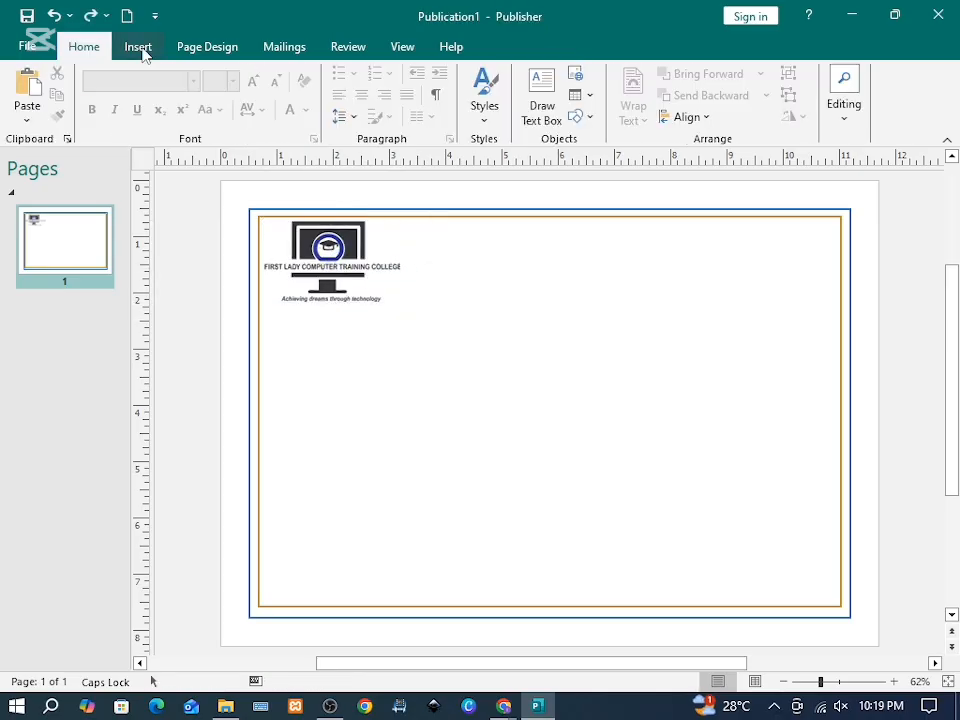
# Step: Add a wide text box beside the logo reading 'FIRST LADY COMPUTER TRAINING COLLEGE'
pyautogui.click(537, 100)
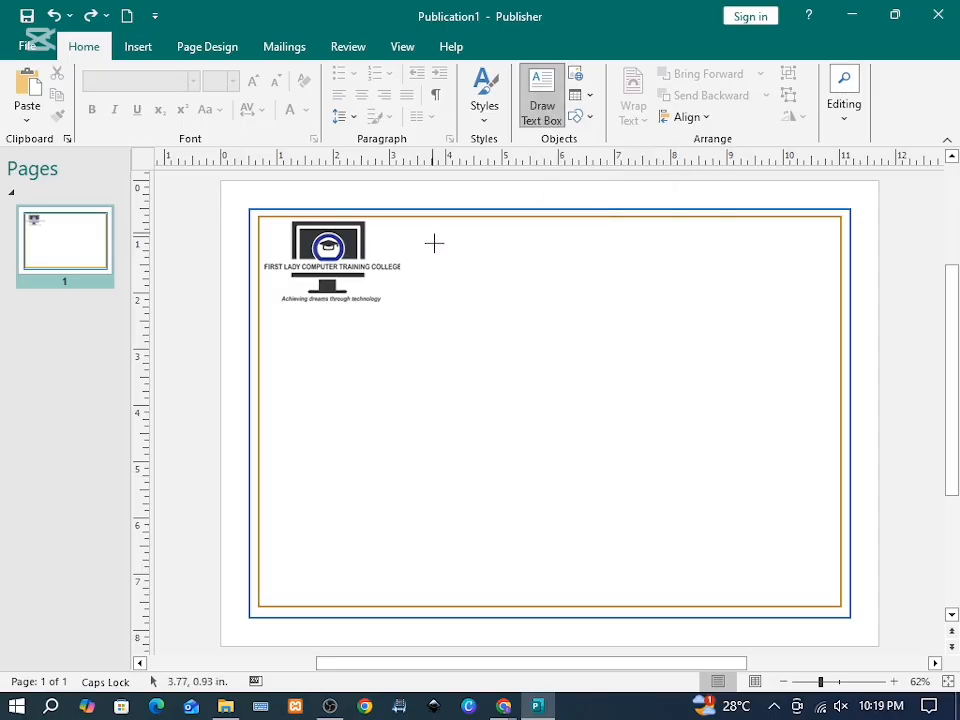
pyautogui.moveTo(434, 243)
pyautogui.mouseDown()
pyautogui.moveTo(437, 280)
pyautogui.moveTo(441, 264)
pyautogui.moveTo(828, 267)
pyautogui.mouseUp()
pyautogui.write('FIRST LADY COMPUTER')
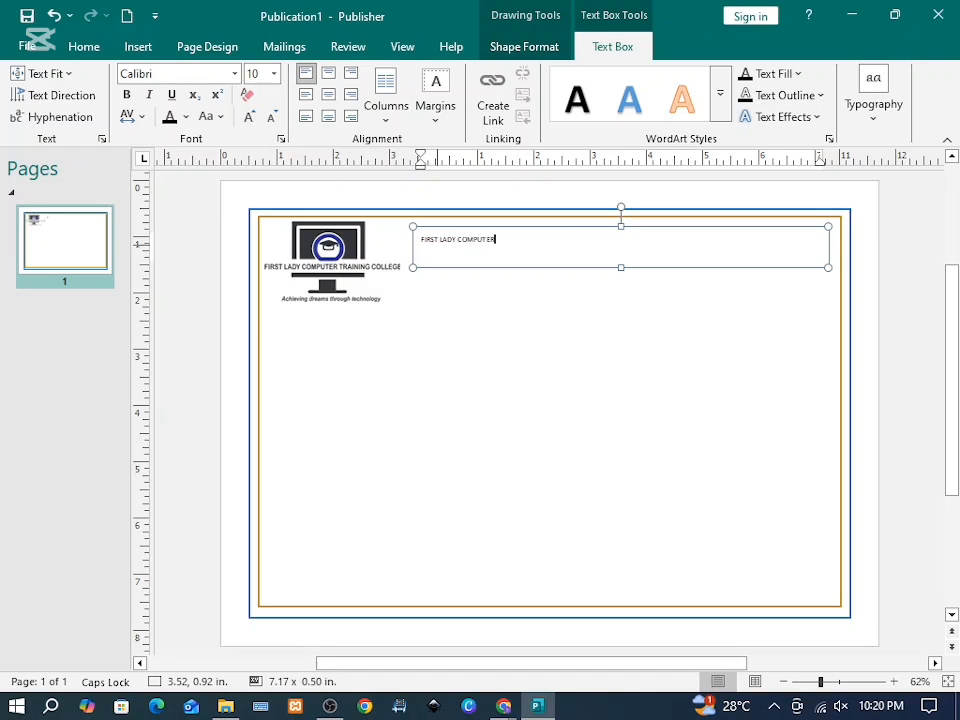
pyautogui.write(' T')
pyautogui.write('RAINING COLLEGE')
# Step: Enlarge the college name to 22 pt and choose a serif font
pyautogui.moveTo(562, 241); pyautogui.dragTo(425, 241)
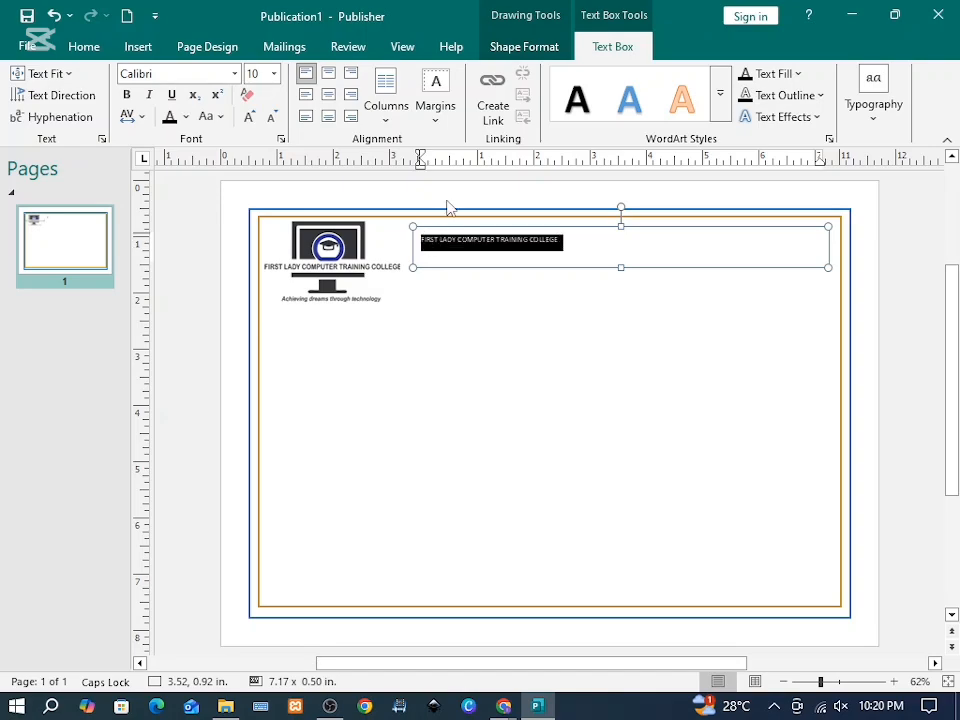
pyautogui.click(174, 119)
pyautogui.click(248, 117)
pyautogui.click(248, 117)
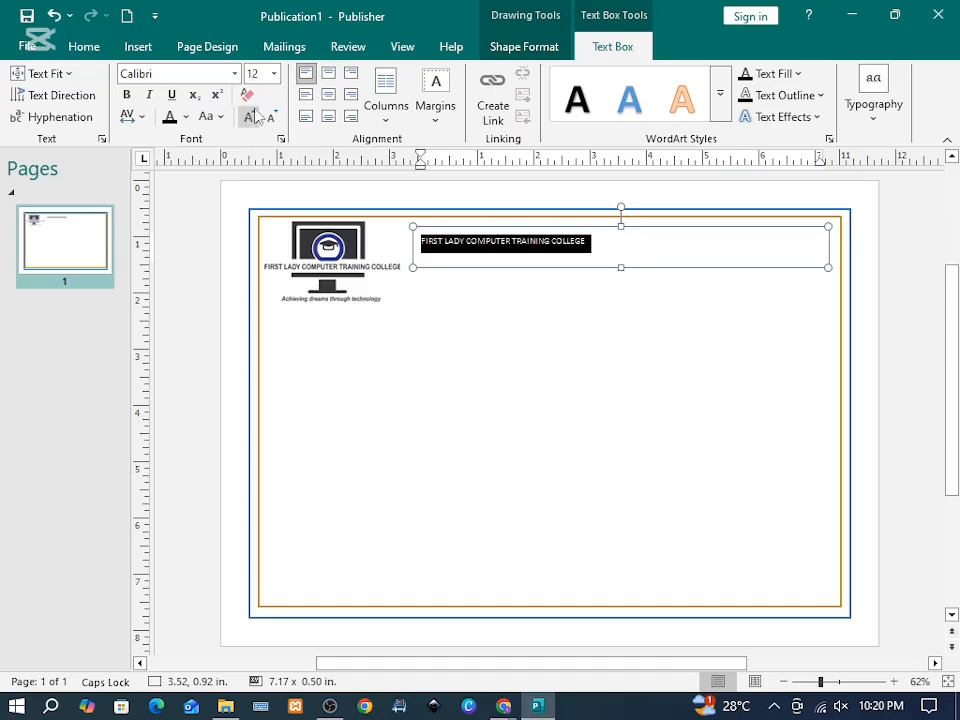
pyautogui.click(273, 76)
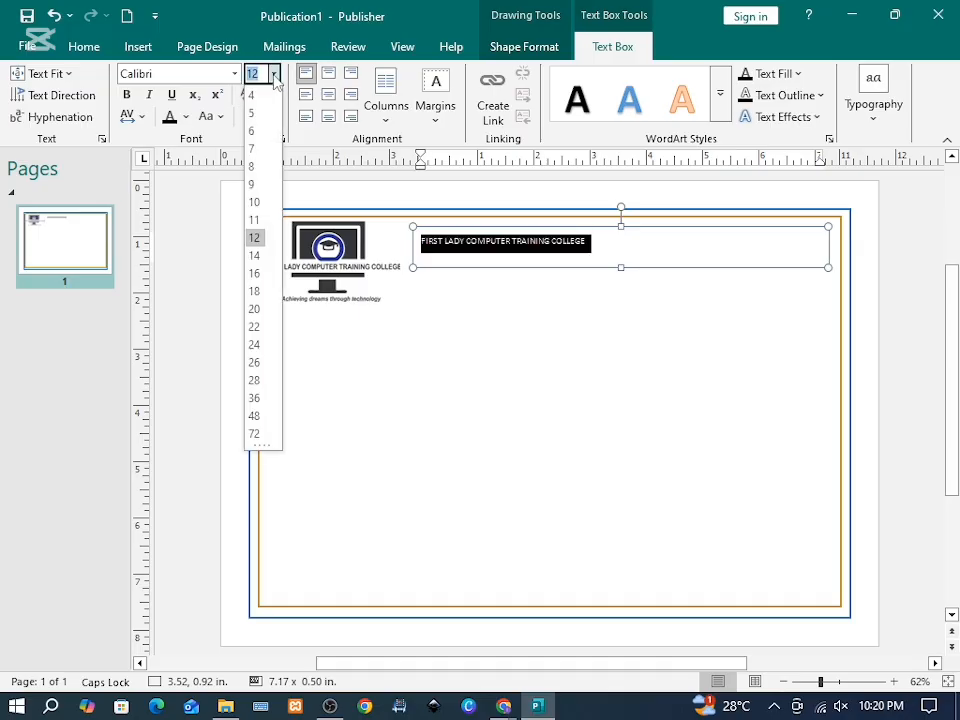
pyautogui.click(254, 326)
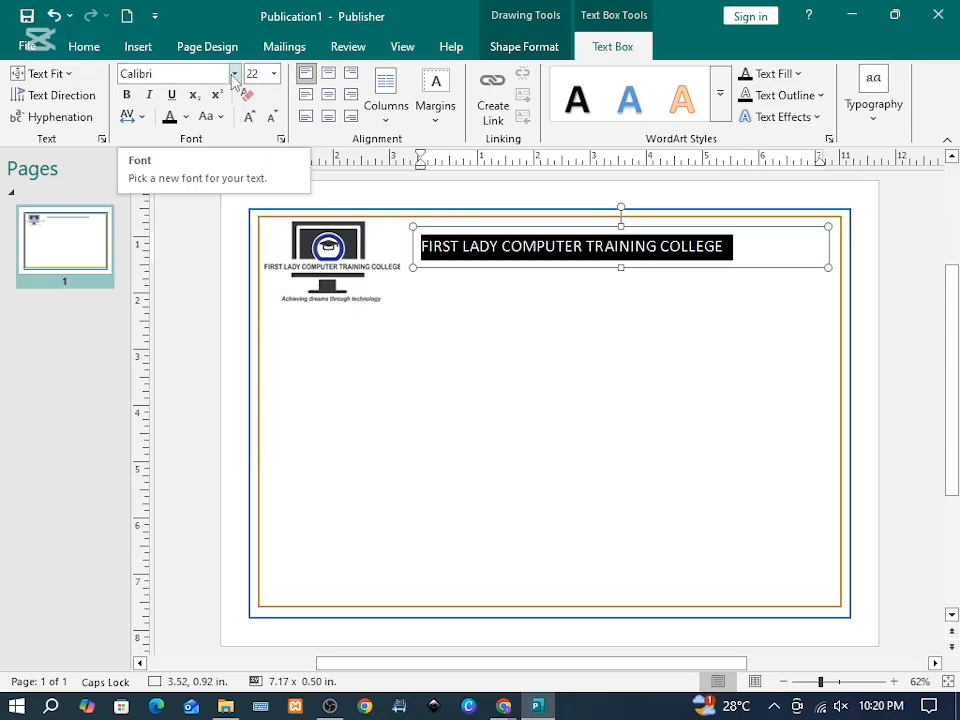
pyautogui.click(235, 76)
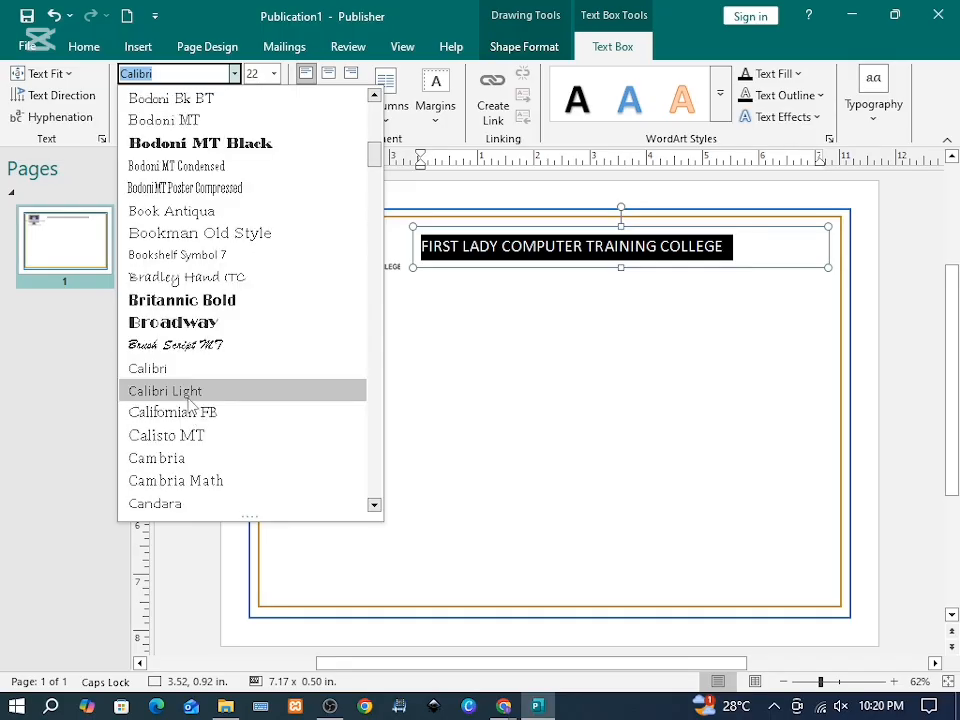
pyautogui.scroll(-20, 188, 500)
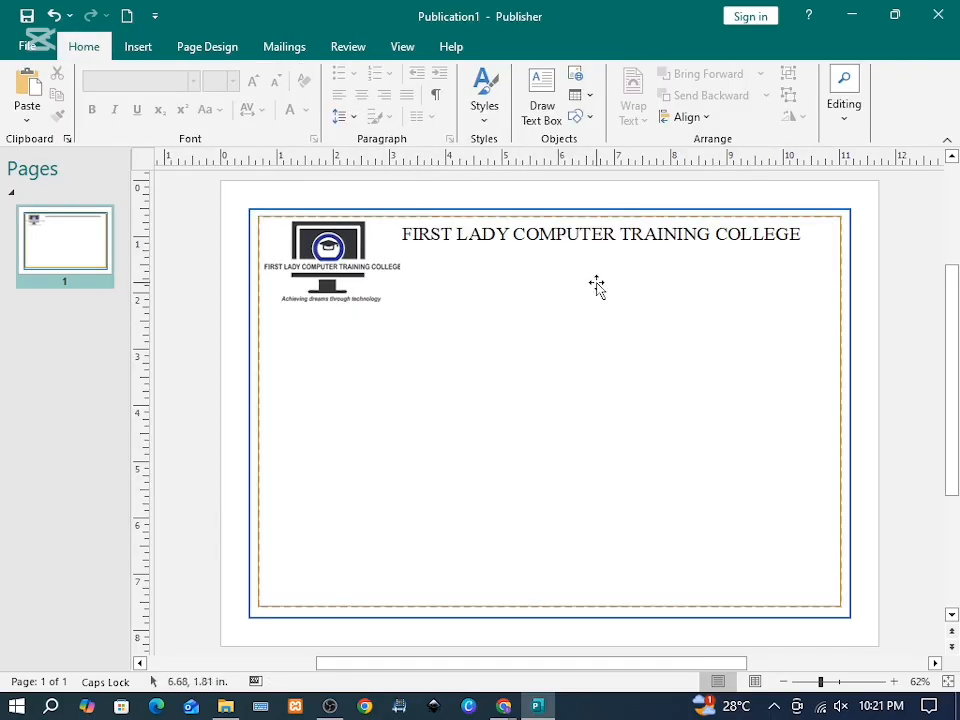
# Step: Add a small text box under the heading with the college's P.O. box address
pyautogui.click(141, 50)
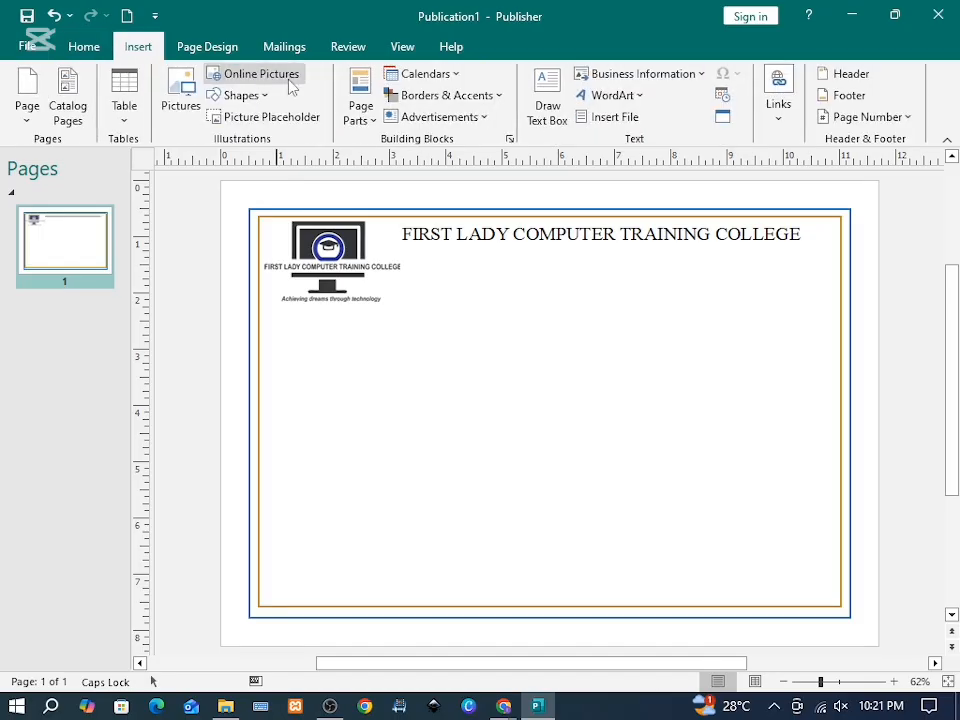
pyautogui.click(538, 105)
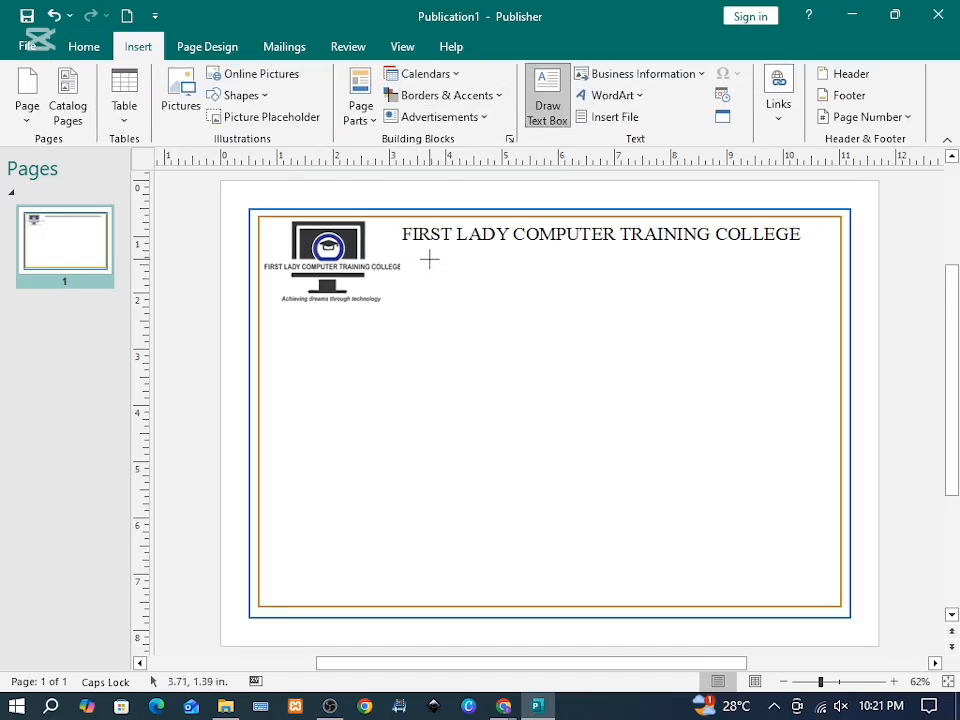
pyautogui.moveTo(422, 253); pyautogui.dragTo(780, 290)
pyautogui.write('P.O BOX 1132 KILIFI')
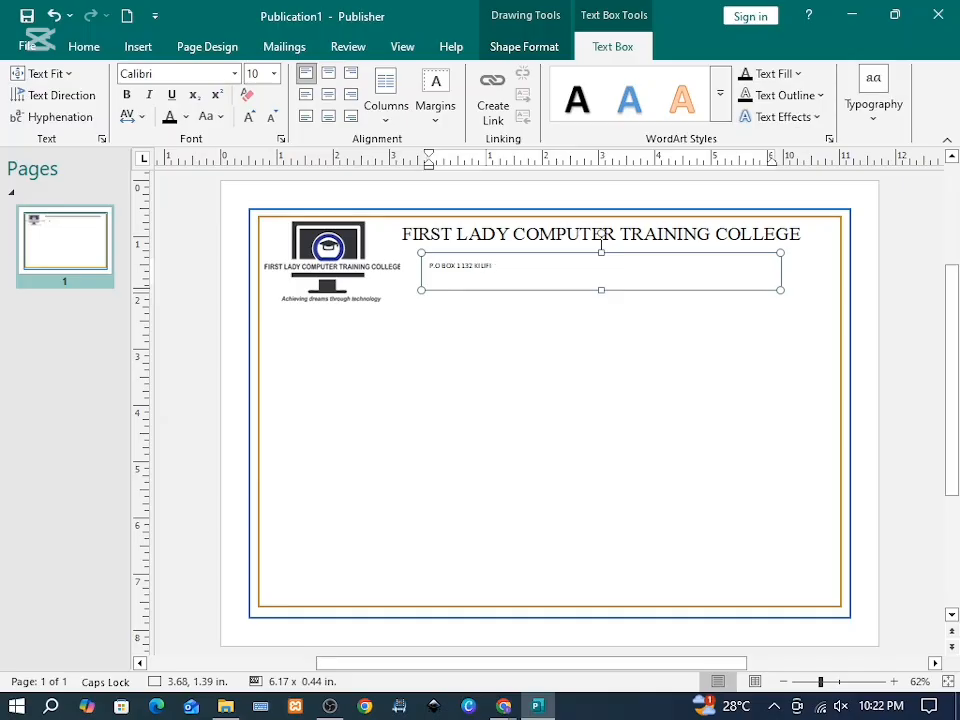
pyautogui.moveTo(480, 291); pyautogui.dragTo(482, 250)
# Step: Enter the college's e-mail address as the second centred line
pyautogui.click(518, 258)
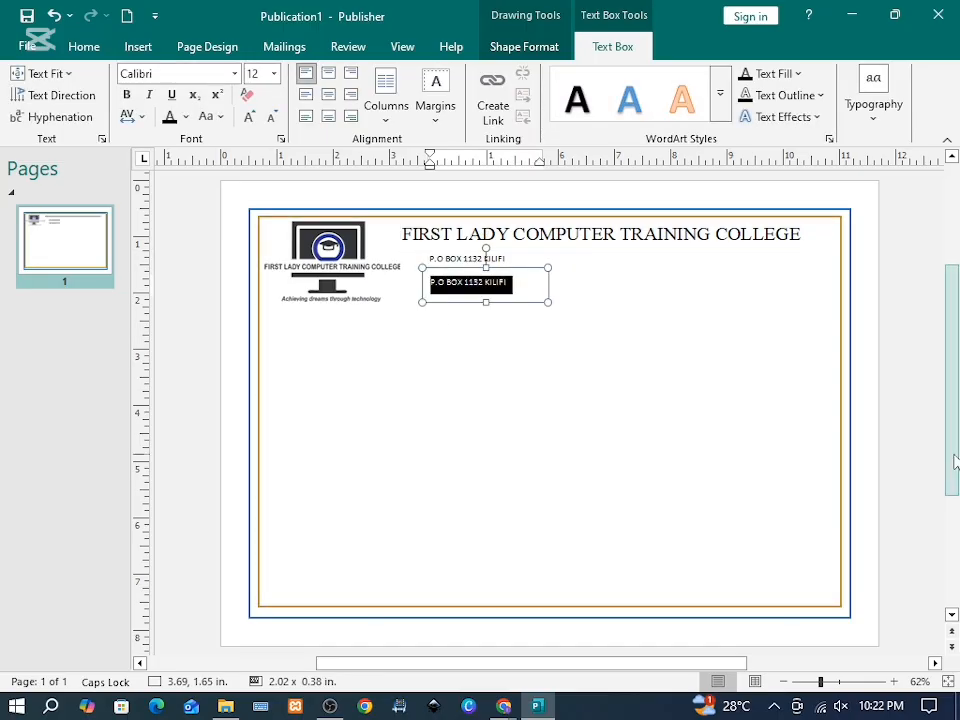
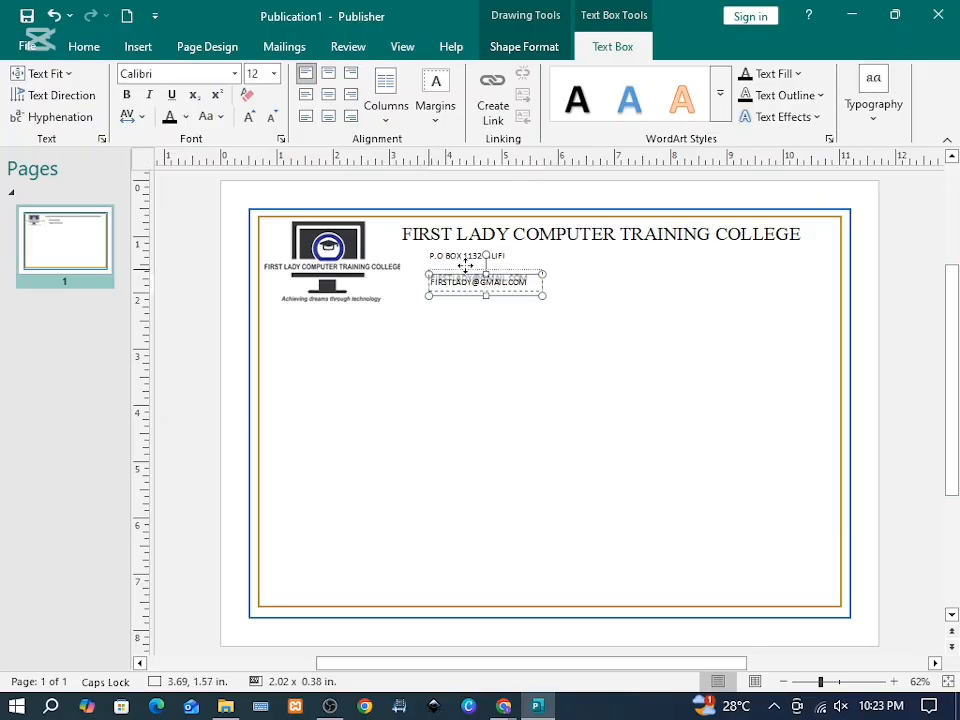
pyautogui.press('Escape')
pyautogui.press('Up')
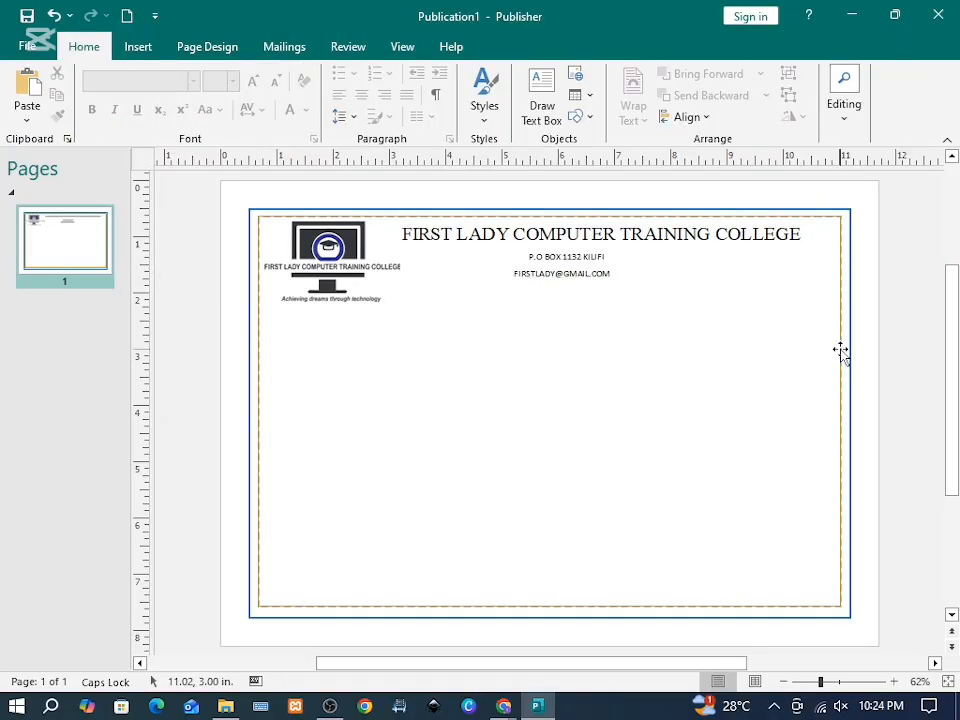
# Step: Add a full-width 'CERTIFICATE OF WARD' title box, centred horizontally and vertically
pyautogui.click(138, 46)
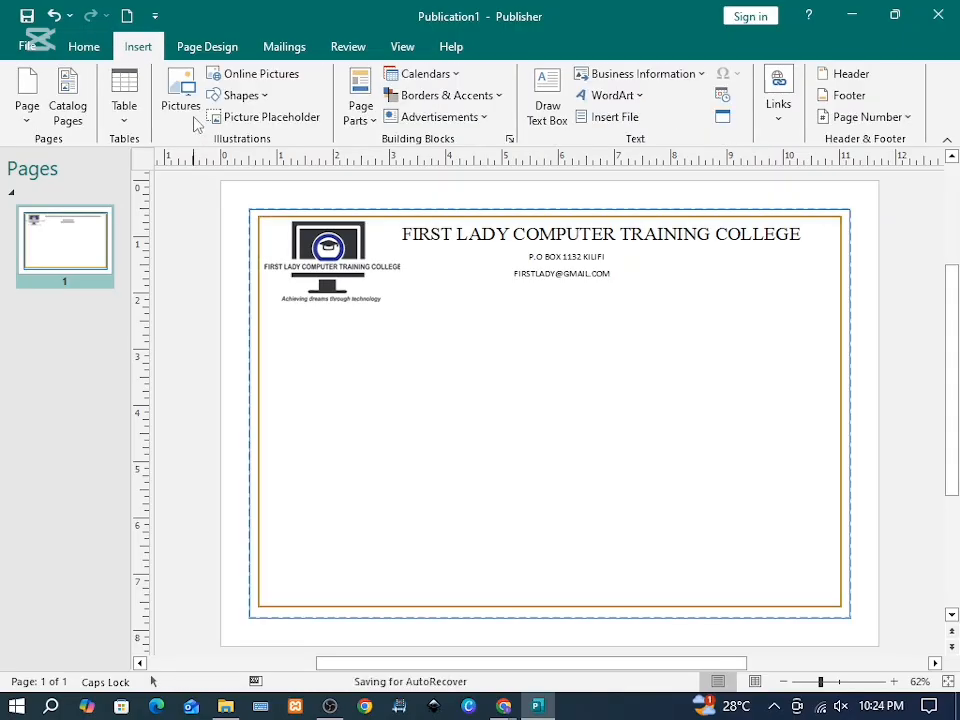
pyautogui.click(548, 100)
pyautogui.moveTo(258, 303); pyautogui.dragTo(844, 343)
pyautogui.write('CERTIFICATE OF WARD')
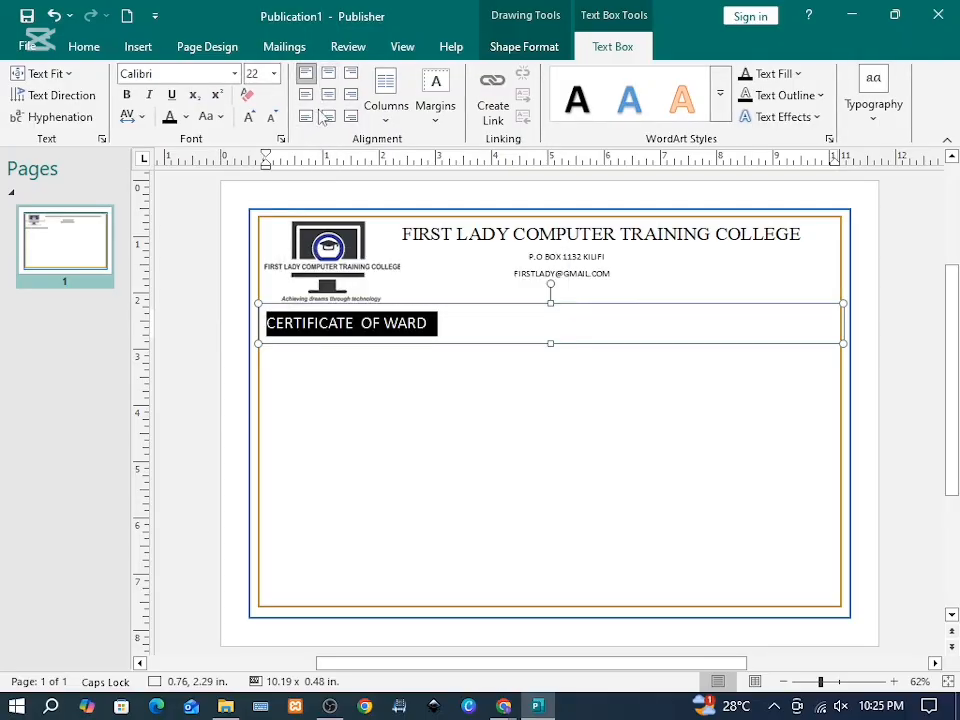
pyautogui.click(328, 100)
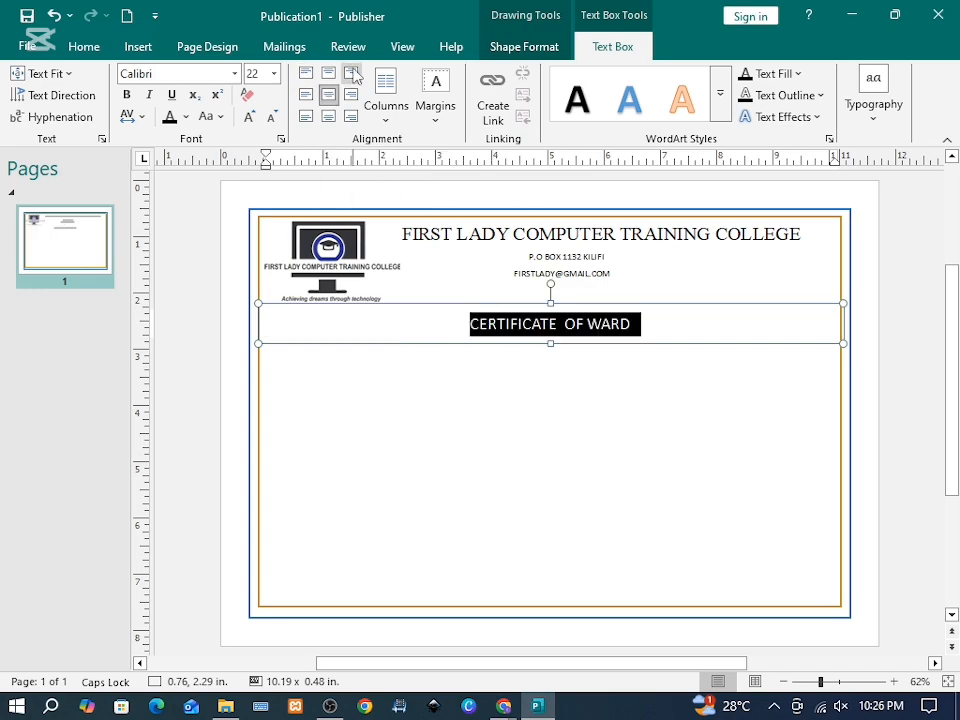
pyautogui.click(329, 74)
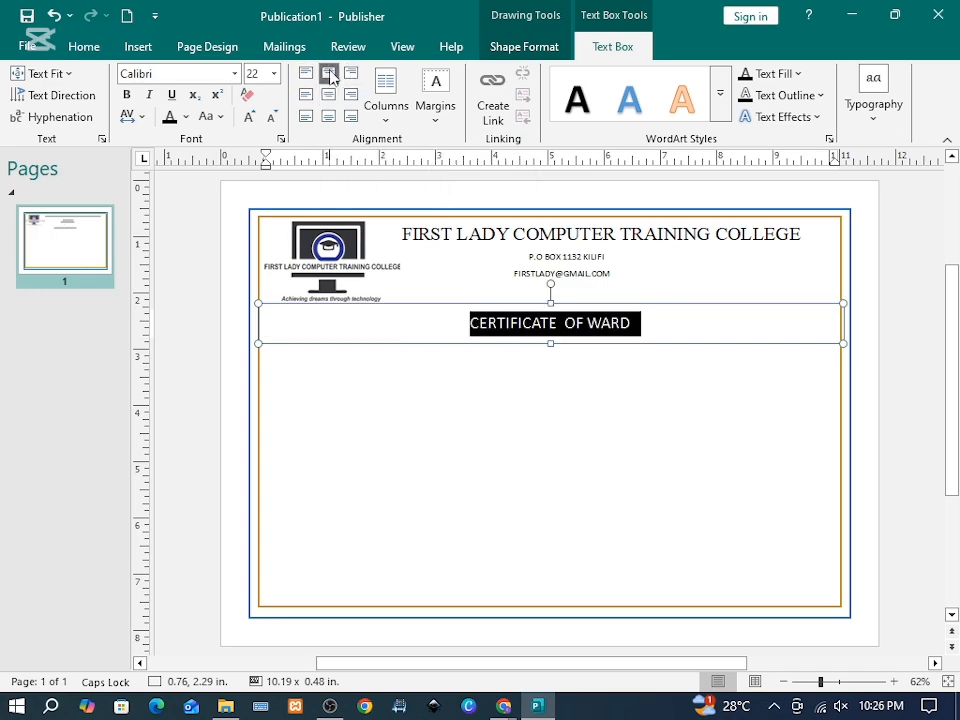
pyautogui.moveTo(549, 345); pyautogui.dragTo(549, 357)
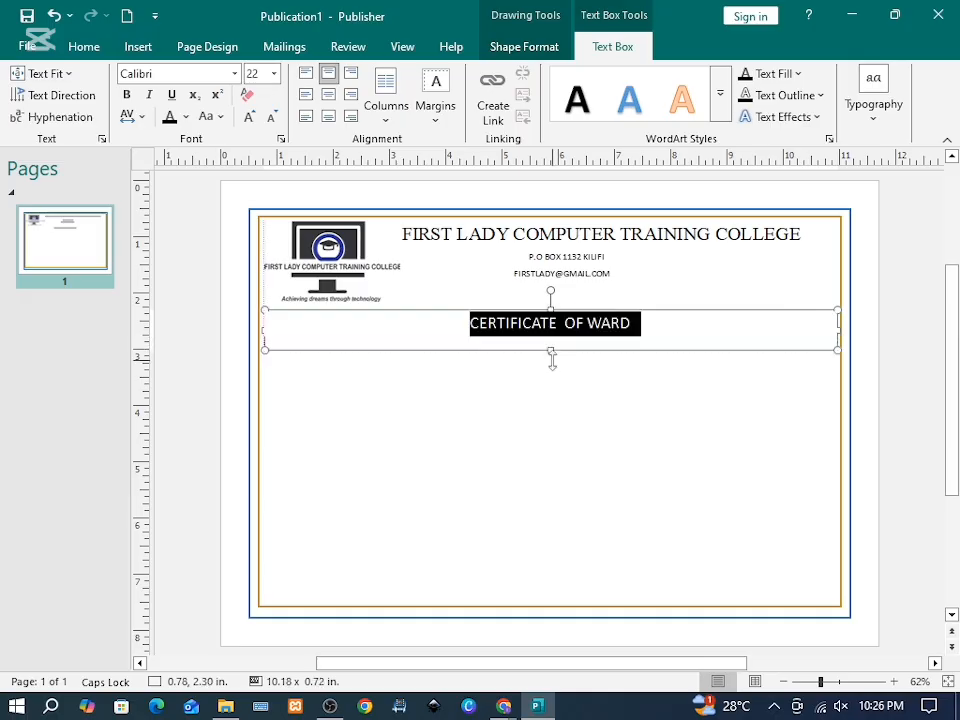
pyautogui.click(328, 116)
pyautogui.click(328, 95)
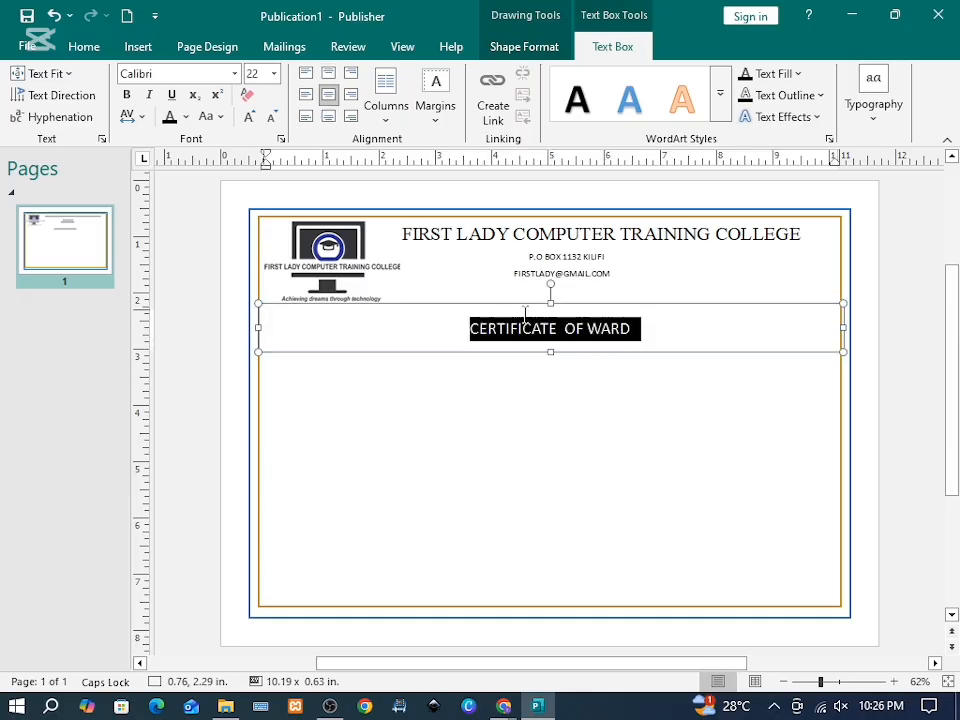
# Step: Set the title font to Times New Roman
pyautogui.click(150, 73)
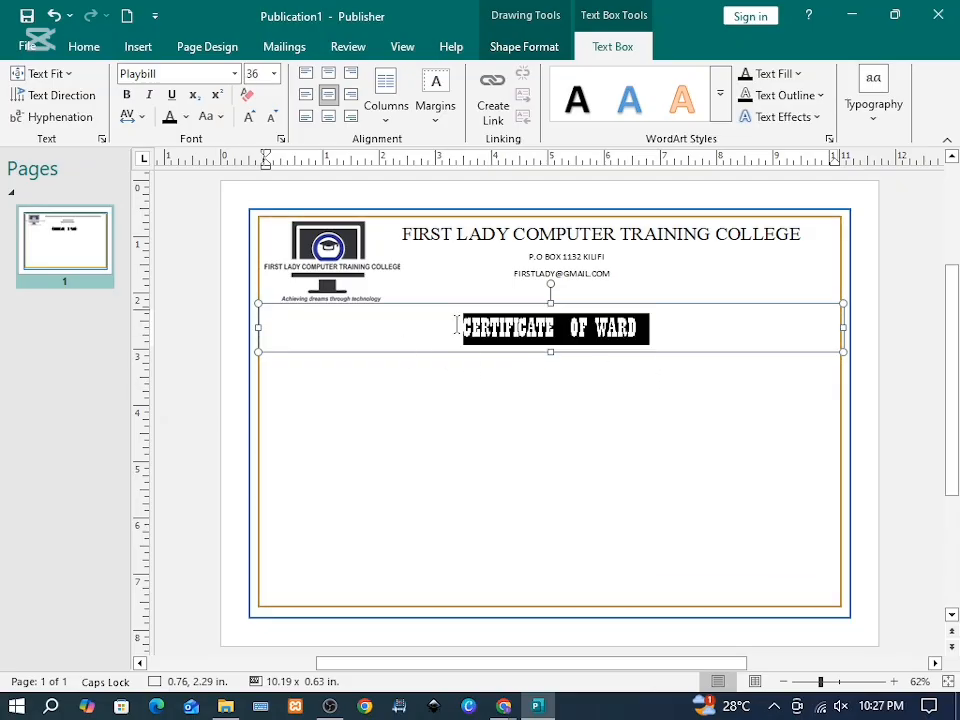
pyautogui.moveTo(470, 310)
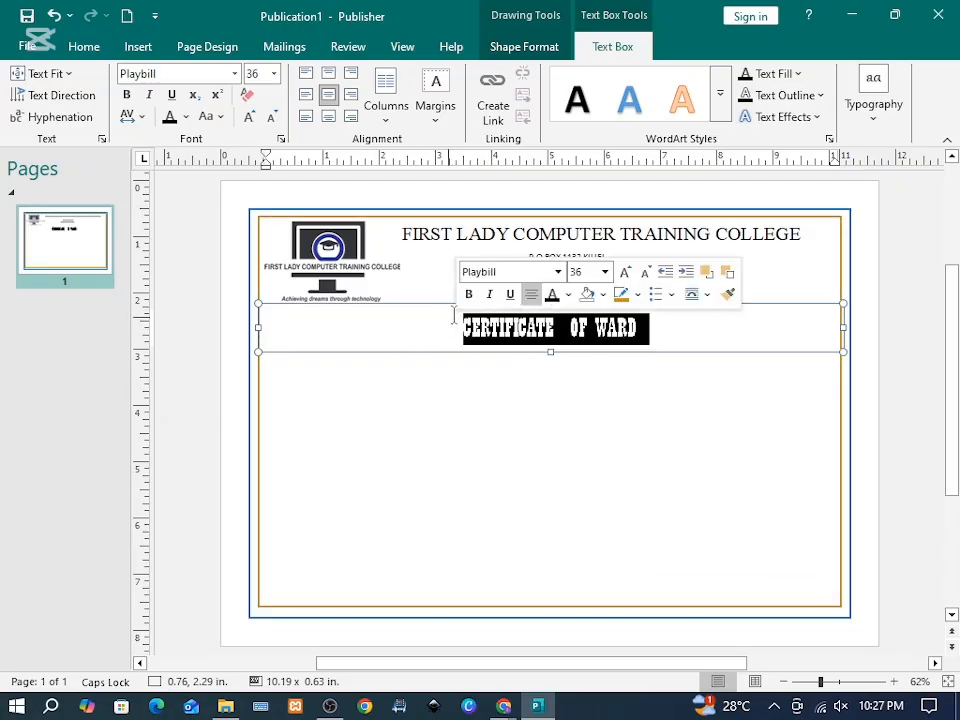
pyautogui.click(513, 272)
pyautogui.write('Times New Roman')
pyautogui.press('Return')
pyautogui.click(880, 318)
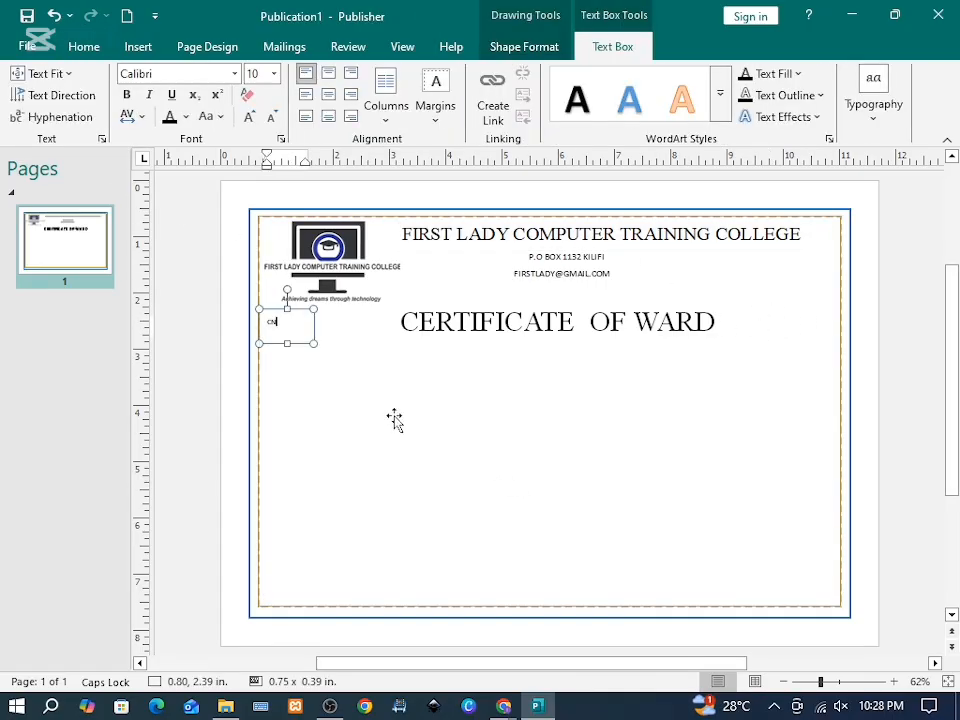
# Step: Copy the CN box to make a <<>> placeholder right beside it
pyautogui.moveTo(274, 310); pyautogui.dragTo(306, 318)
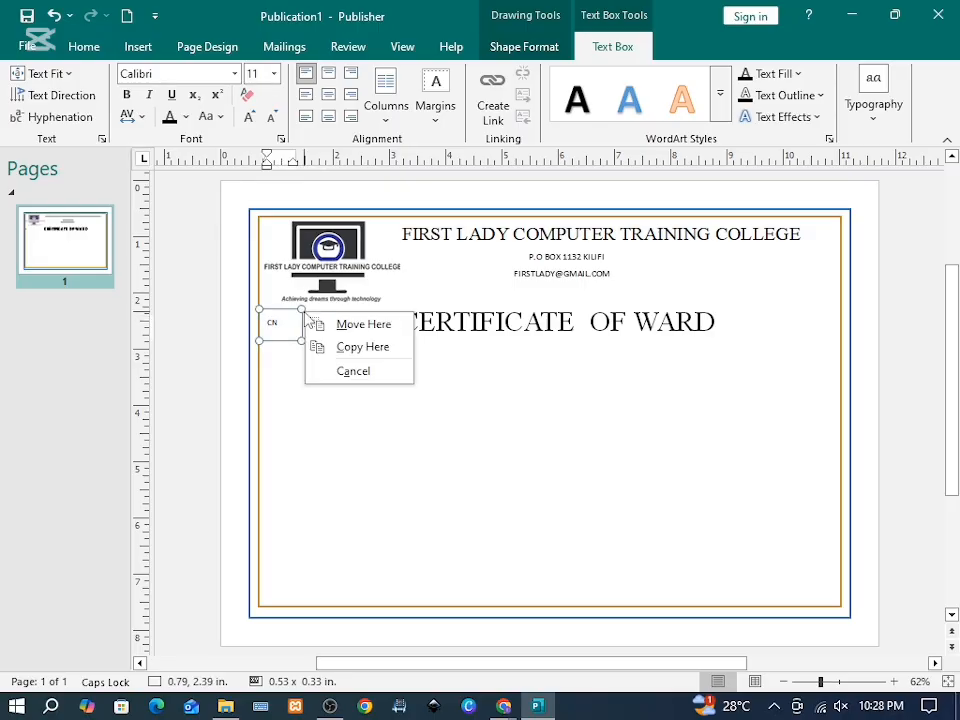
pyautogui.click(347, 347)
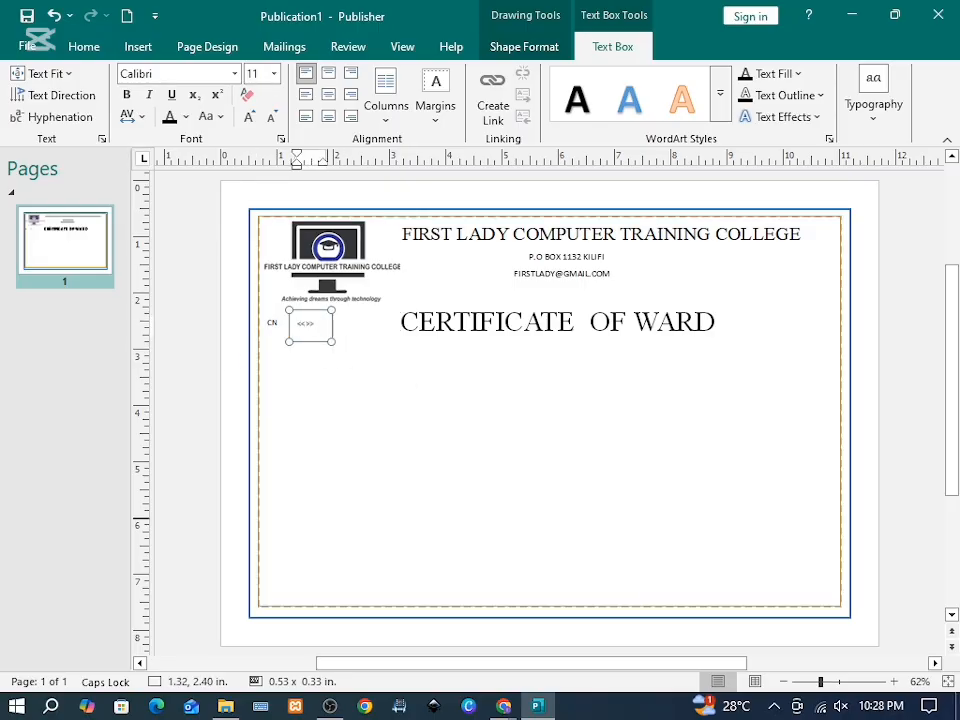
pyautogui.click(416, 386)
pyautogui.moveTo(308, 319); pyautogui.dragTo(295, 320)
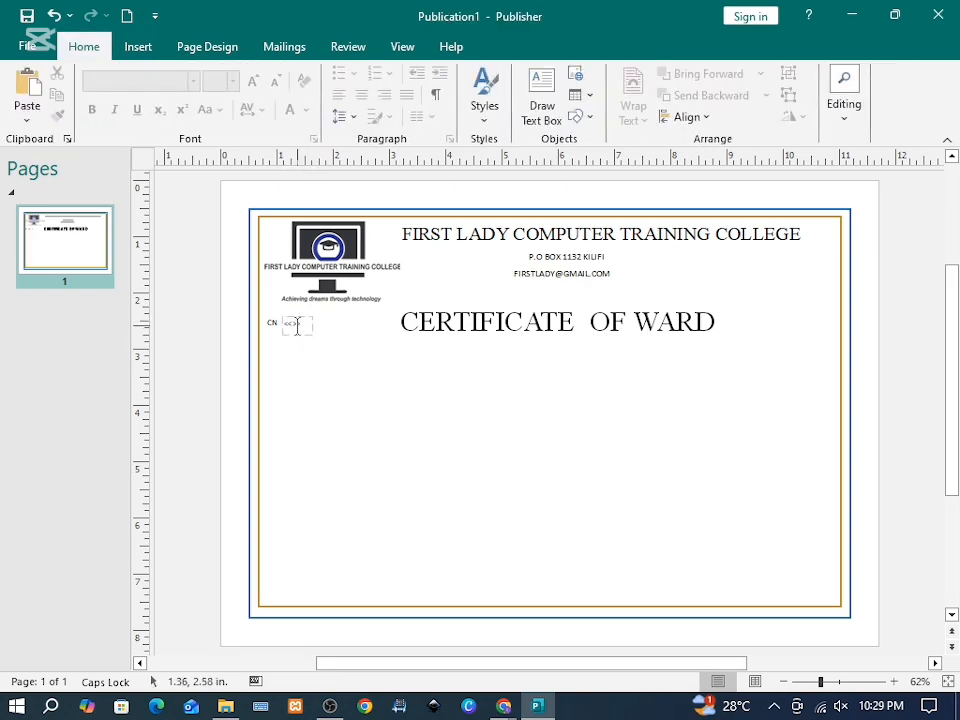
pyautogui.click(300, 333)
# Step: Copy the CN <<>> pair to the title's right and widen it as Reg No
pyautogui.click(204, 430)
pyautogui.moveTo(204, 430); pyautogui.dragTo(762, 316)
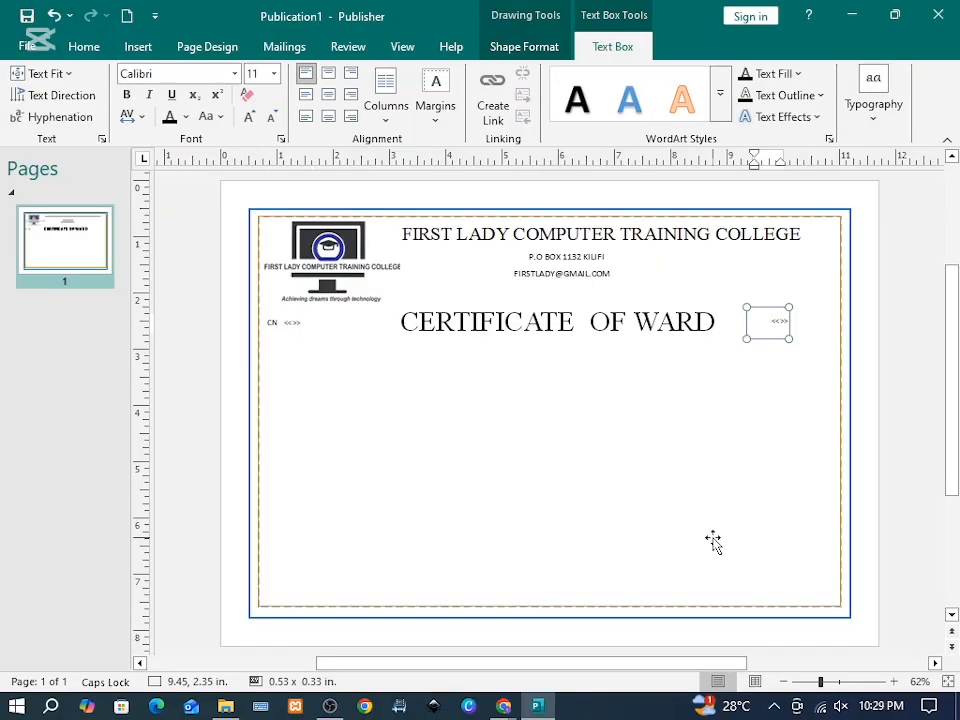
pyautogui.moveTo(749, 334); pyautogui.dragTo(733, 339)
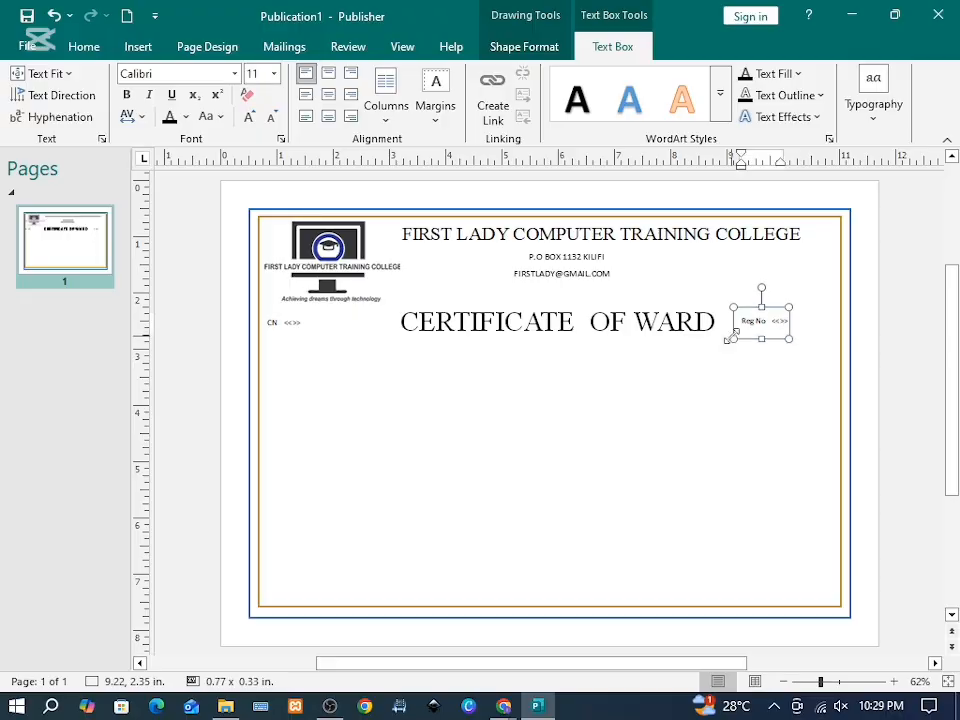
pyautogui.click(872, 347)
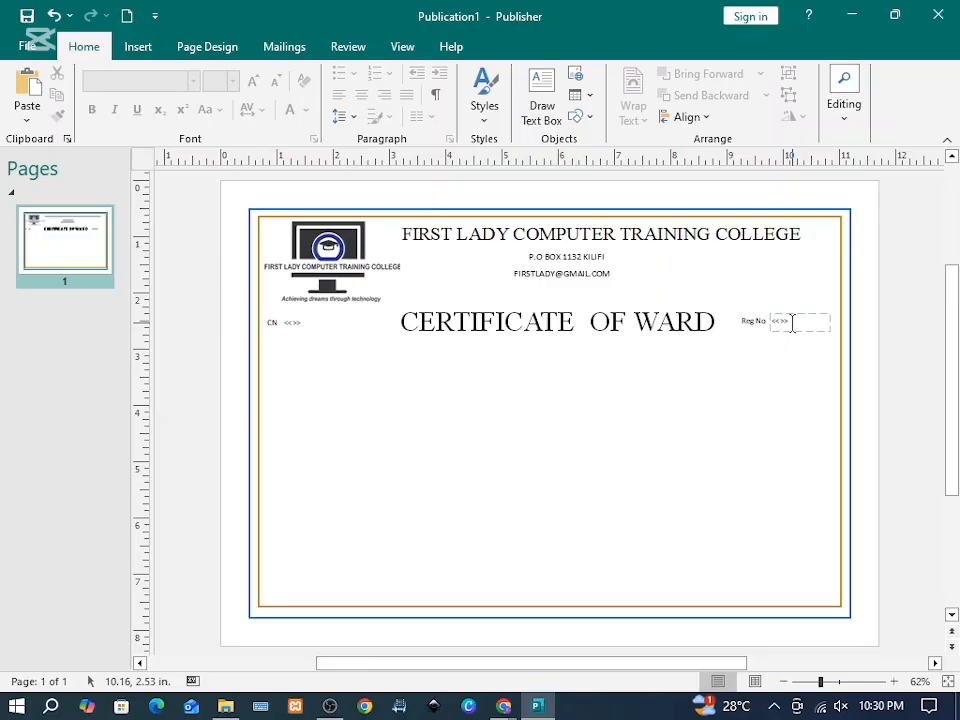
# Step: Start Save As and browse into the CERTIFICATE folder in Documents
pyautogui.hotkey('ctrl', 's')
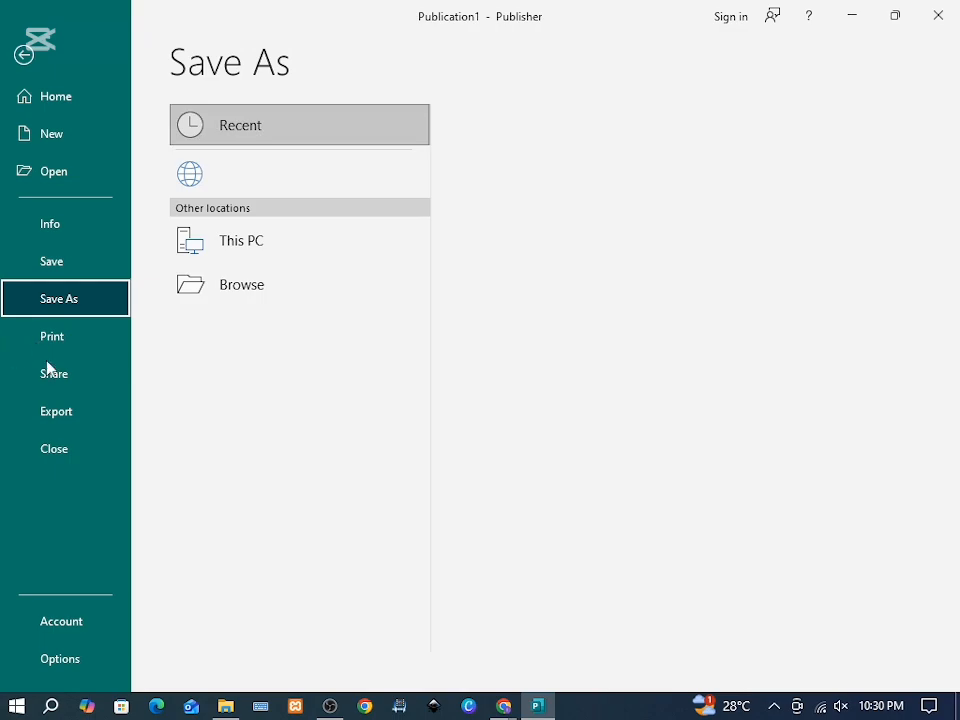
pyautogui.click(302, 332)
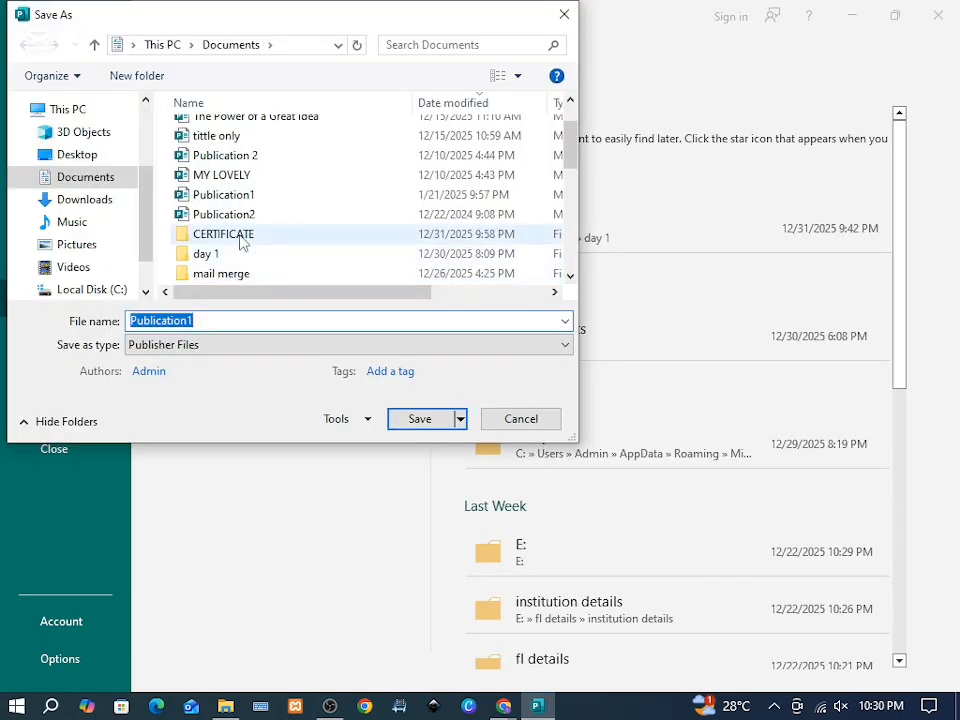
pyautogui.doubleClick(240, 243)
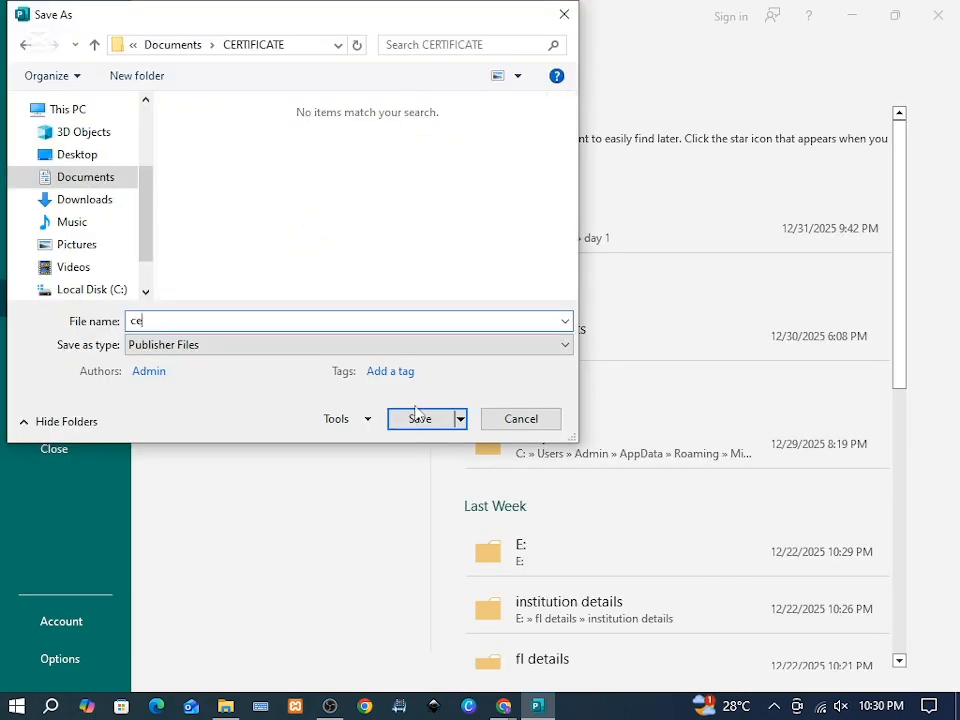
# Step: Save as 'certificate of award', then add an unfilled 'This is to certify that' line
pyautogui.write('certificate o')
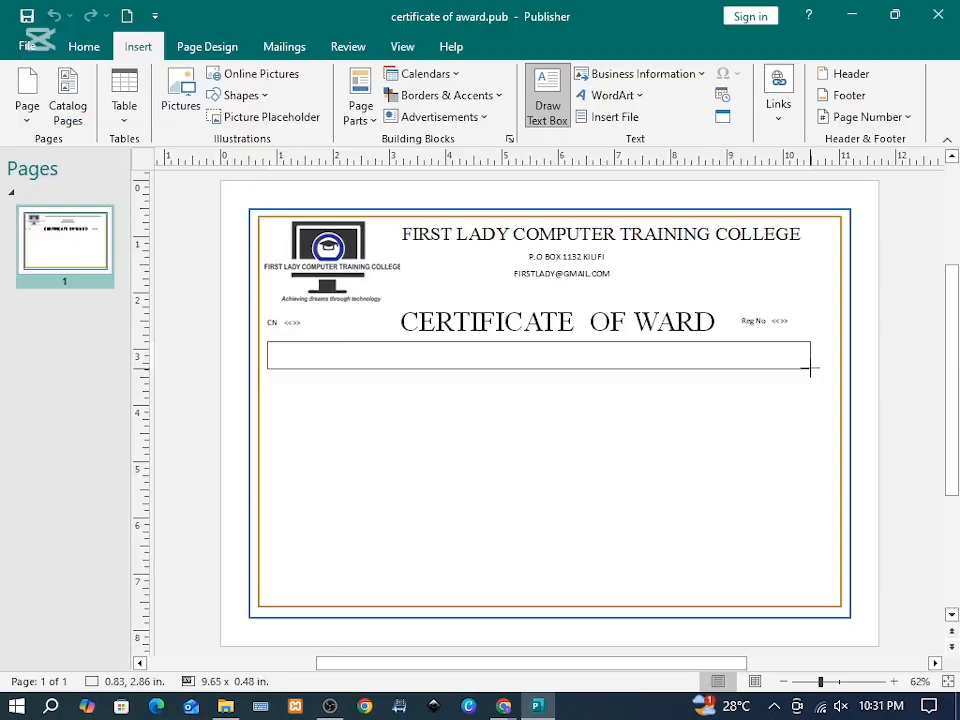
pyautogui.moveTo(808, 366); pyautogui.dragTo(843, 372)
pyautogui.write('This is to certify that')
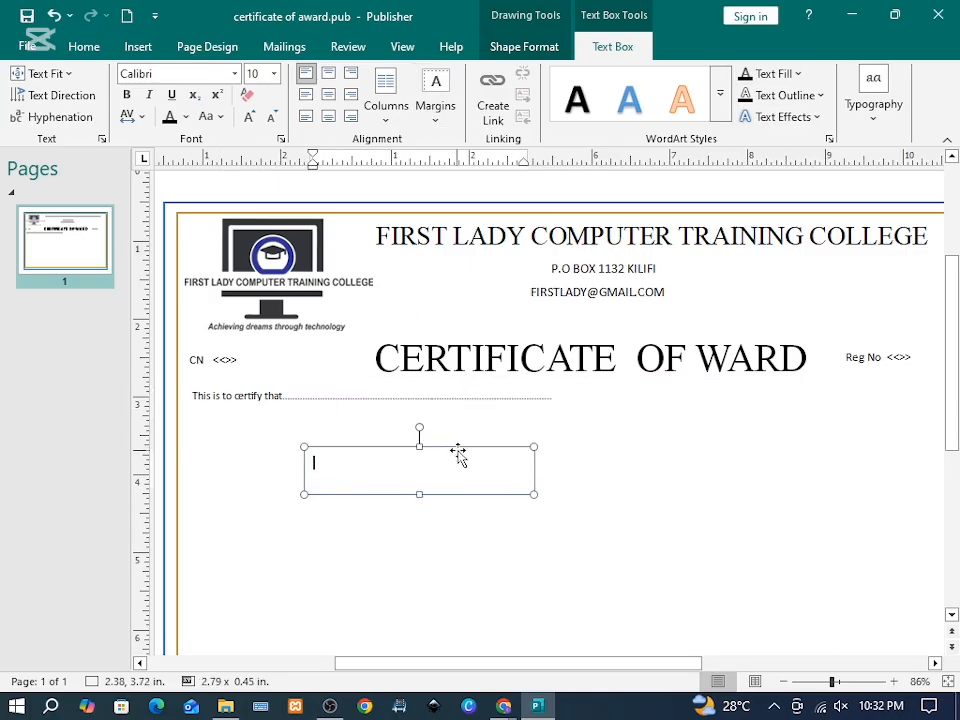
pyautogui.click(524, 46)
pyautogui.click(500, 73)
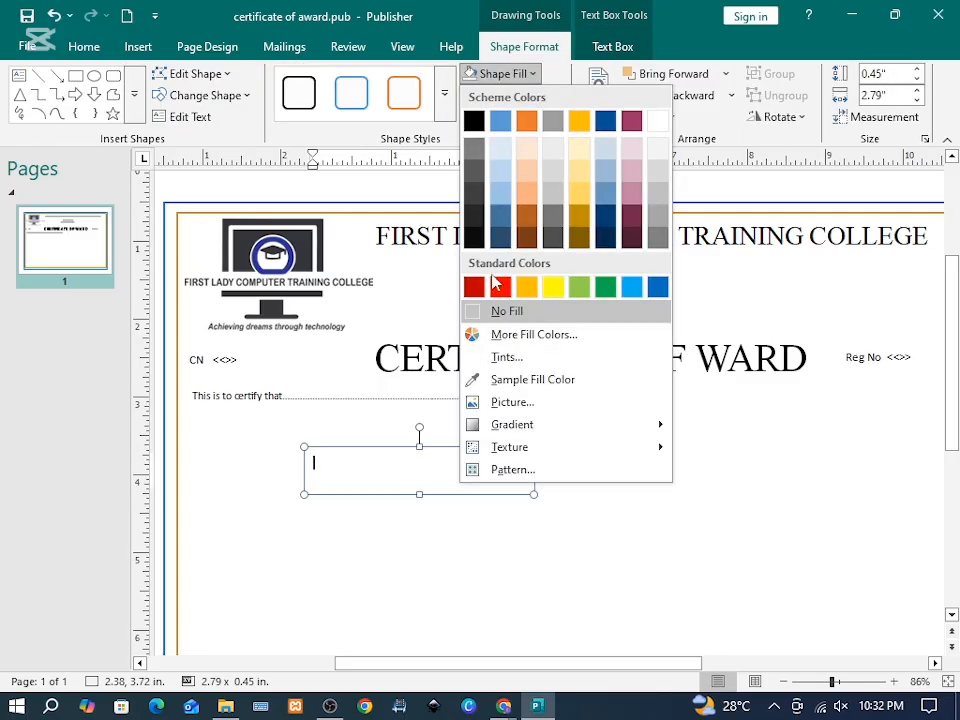
pyautogui.click(495, 311)
# Step: Place the <<>> name box on the certify line and send the line behind it
pyautogui.click(347, 469)
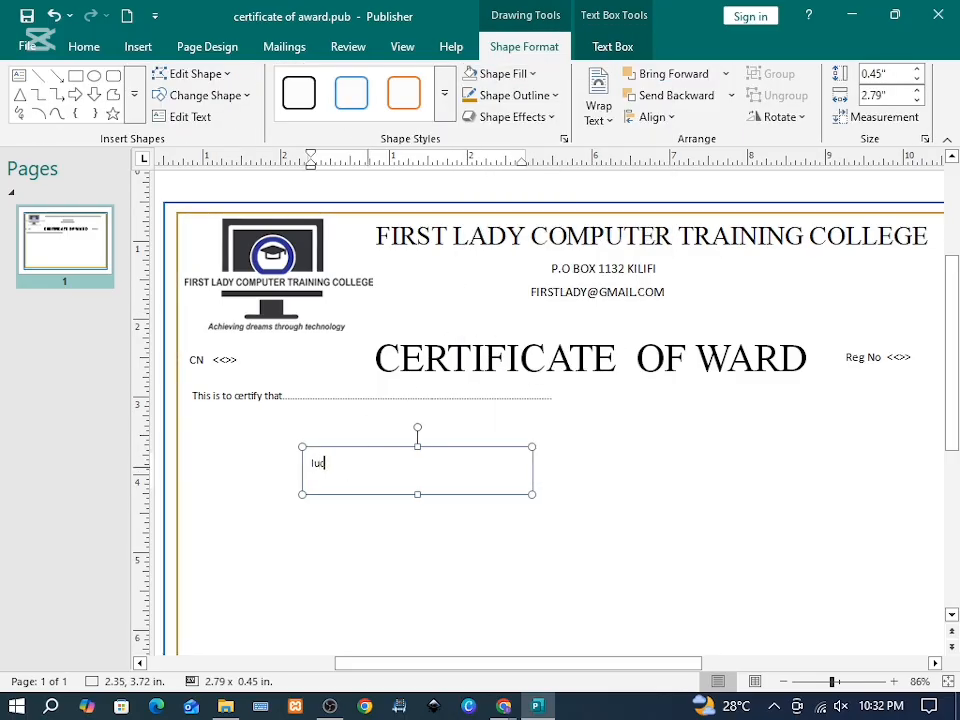
pyautogui.moveTo(337, 460); pyautogui.dragTo(341, 388)
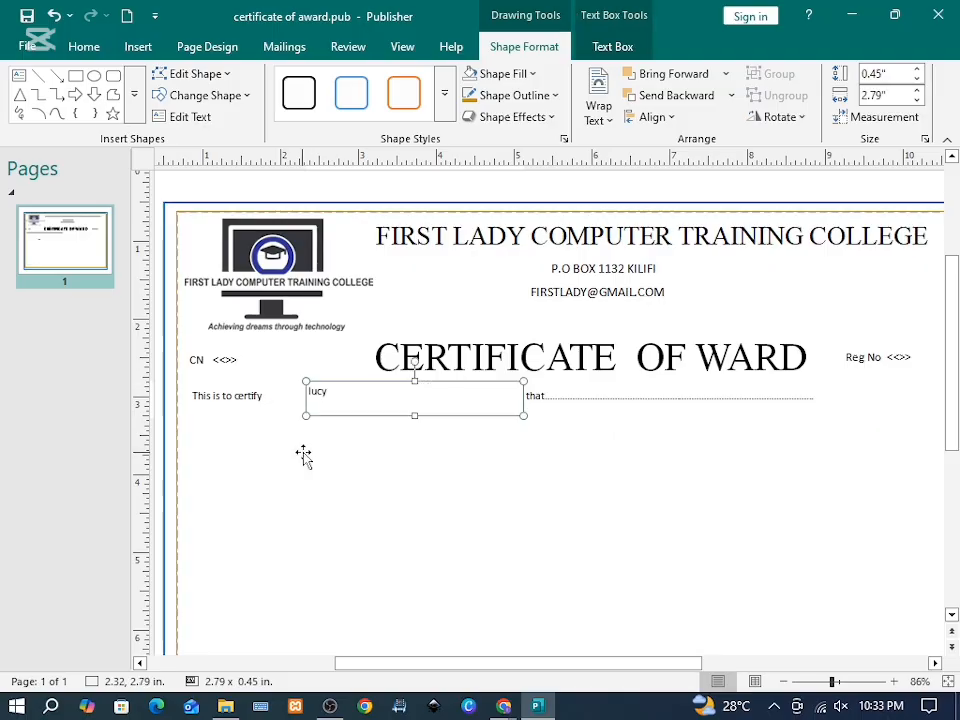
pyautogui.click(549, 418)
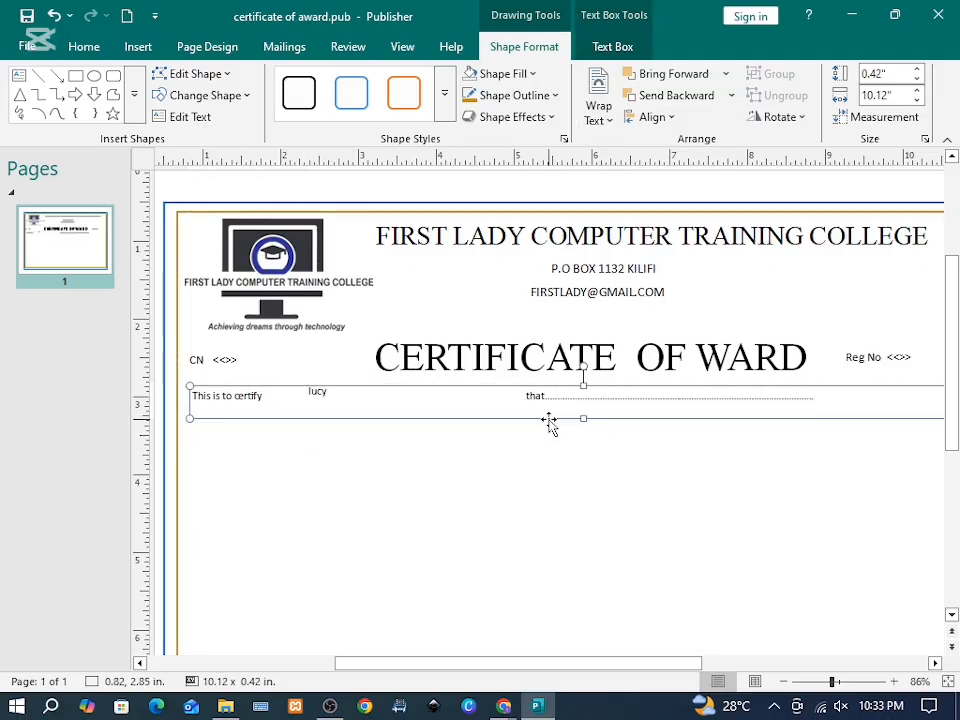
pyautogui.click(705, 99)
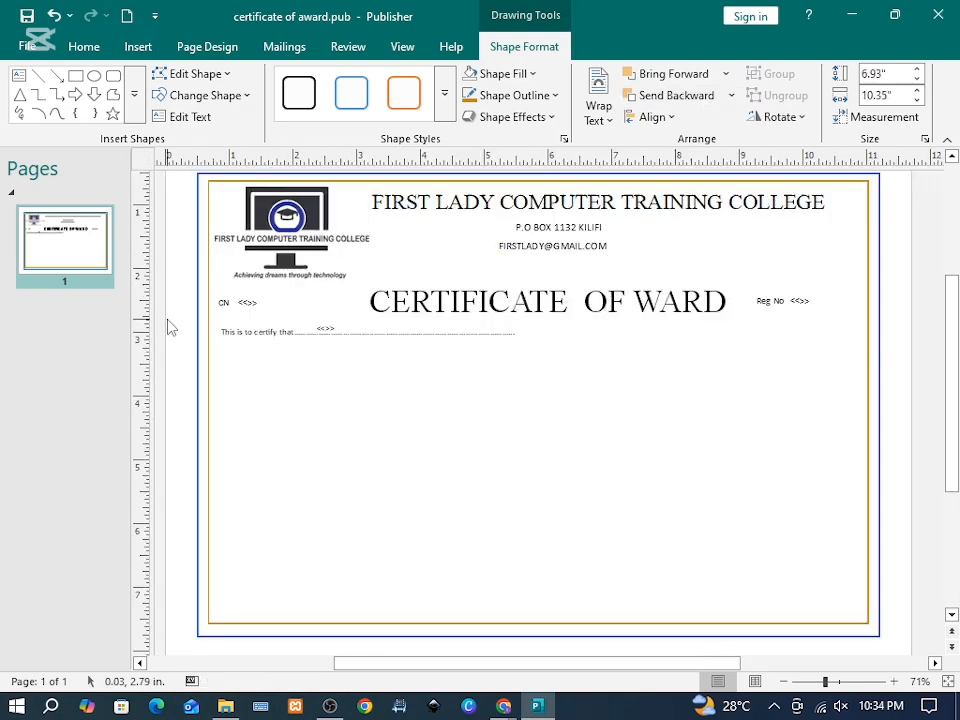
pyautogui.moveTo(162, 299); pyautogui.dragTo(604, 388)
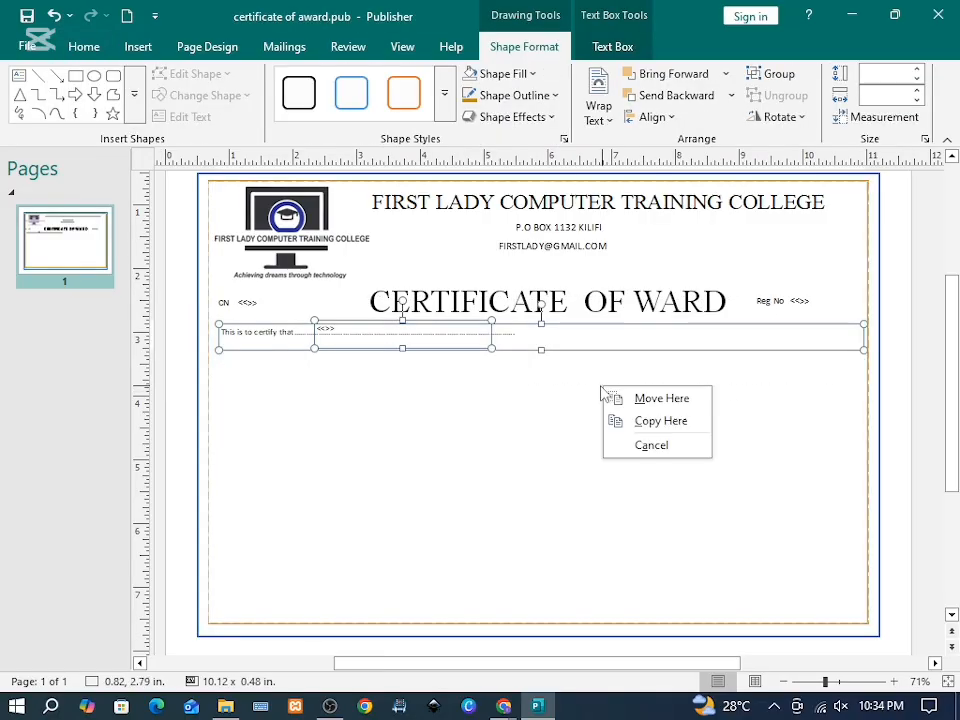
# Step: Add a 14 pt line 'Has successfully completed the following course…' naming the Kilifi campus
pyautogui.click(624, 423)
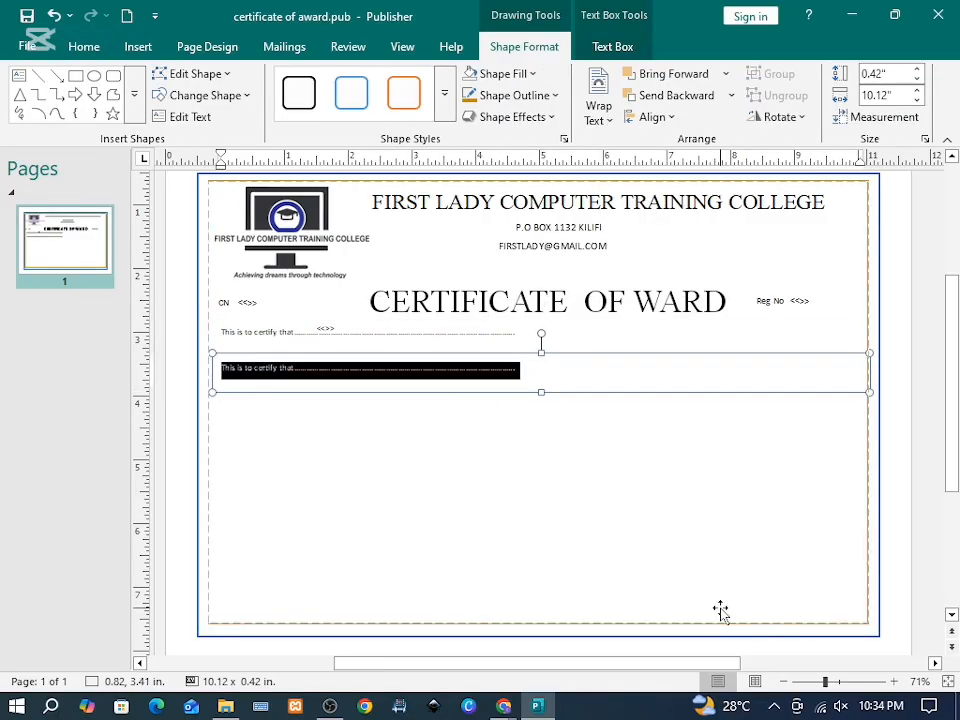
pyautogui.write('ha')
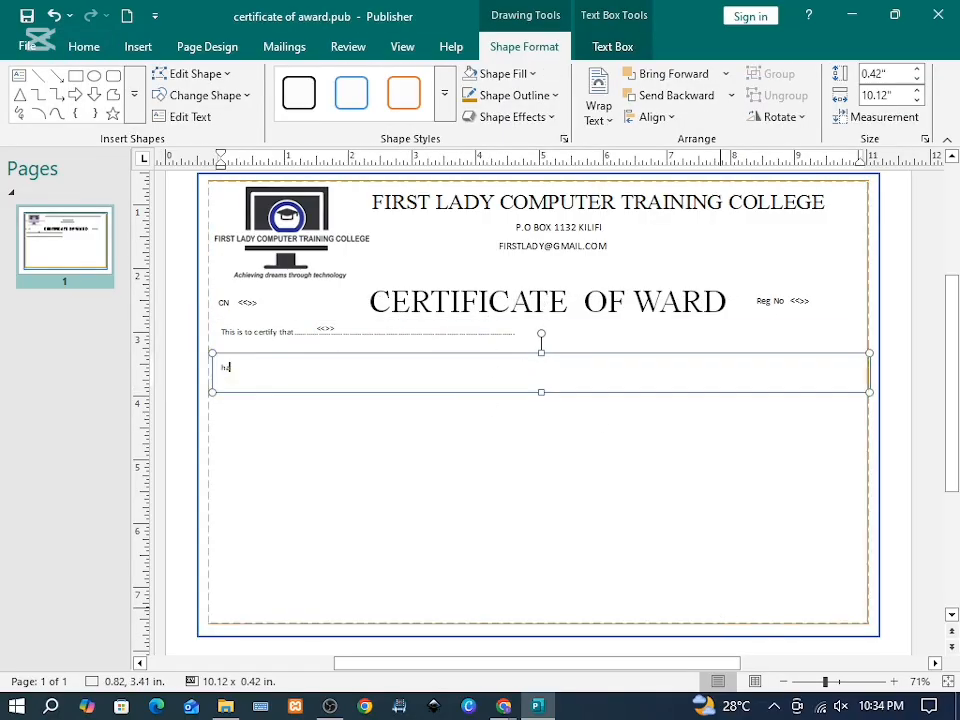
pyautogui.write('s')
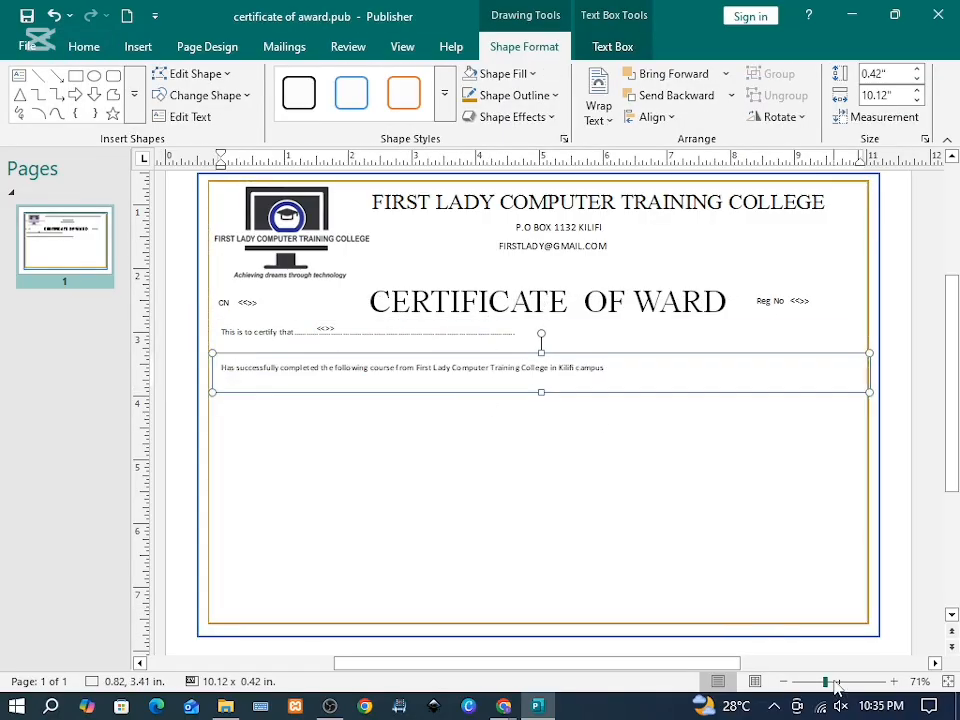
pyautogui.scroll(2, 375, 510)
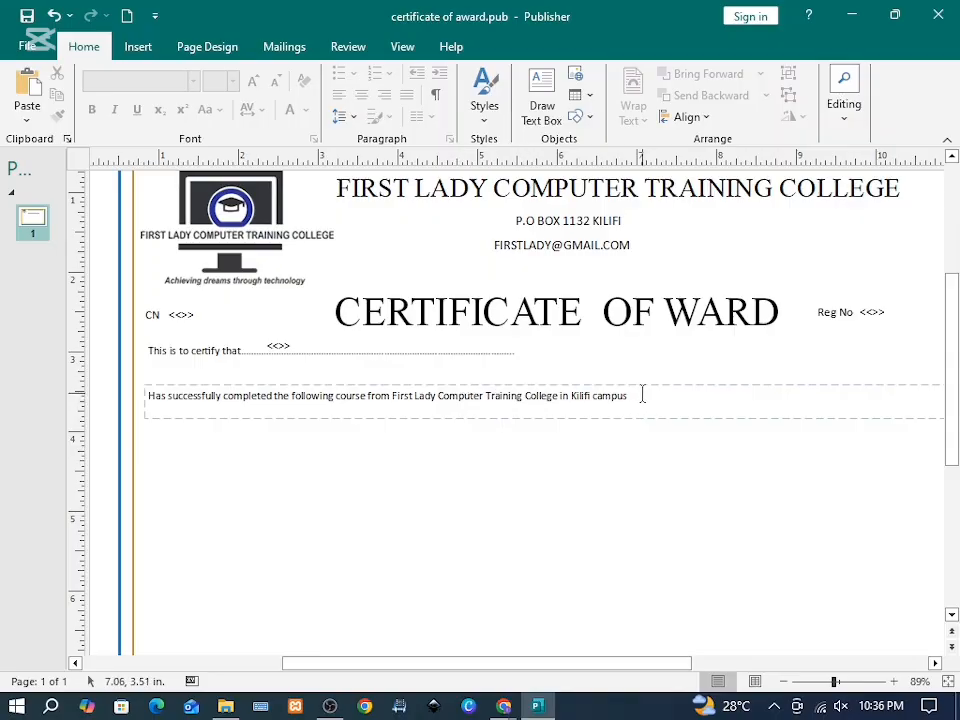
pyautogui.moveTo(643, 395); pyautogui.dragTo(160, 396)
pyautogui.click(253, 80)
pyautogui.click(285, 344)
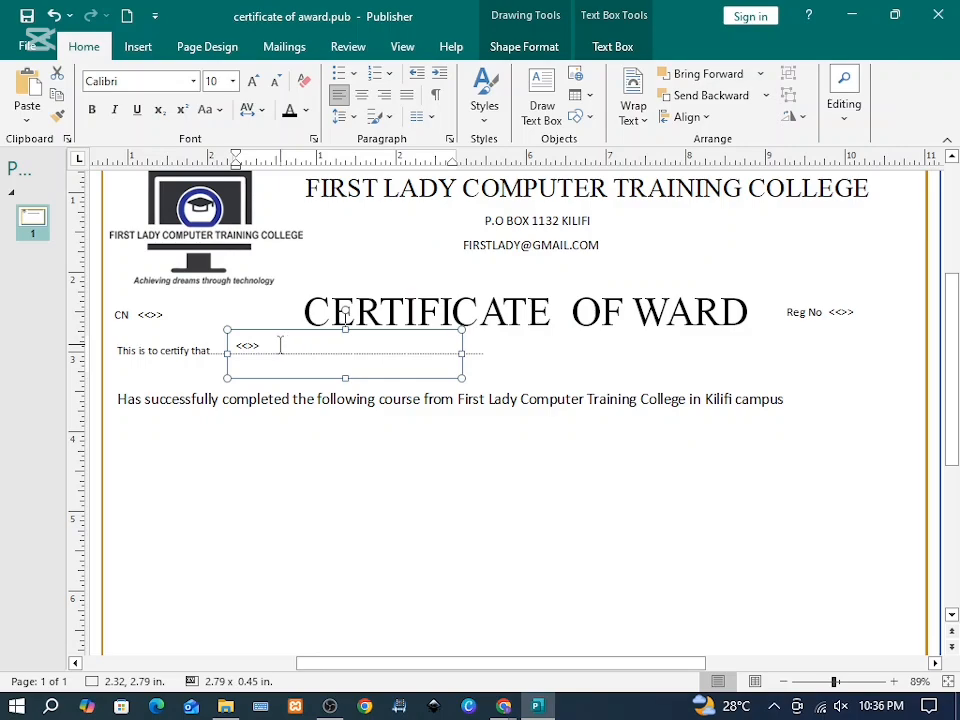
# Step: Set the sample name to Edwardian Script ITC and increase its font size
pyautogui.click(144, 83)
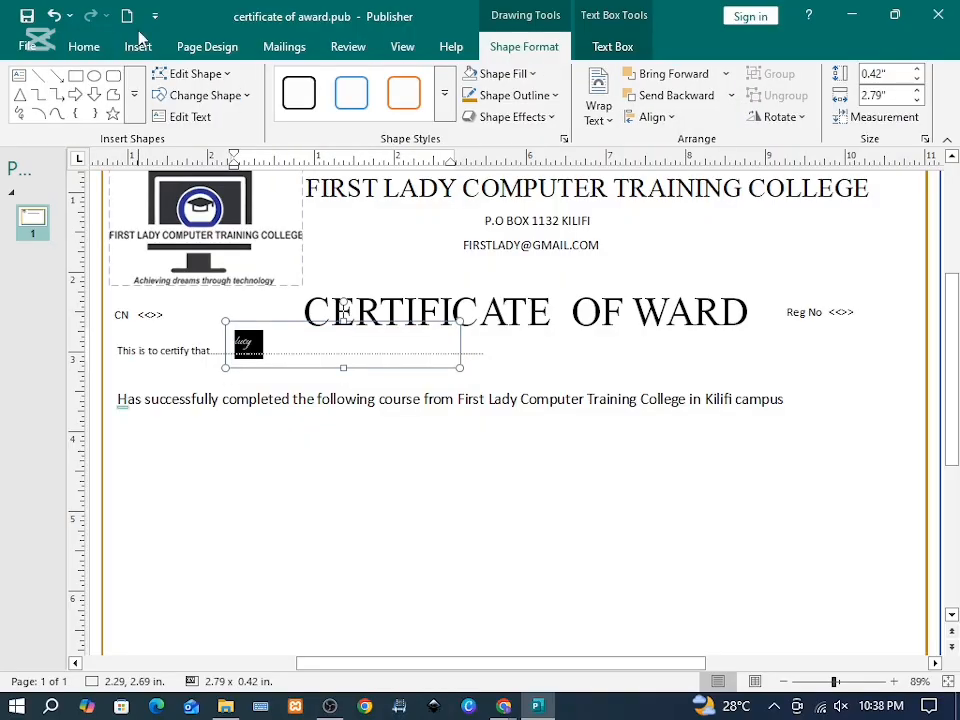
pyautogui.click(85, 47)
pyautogui.click(251, 81)
pyautogui.click(251, 81)
pyautogui.click(251, 81)
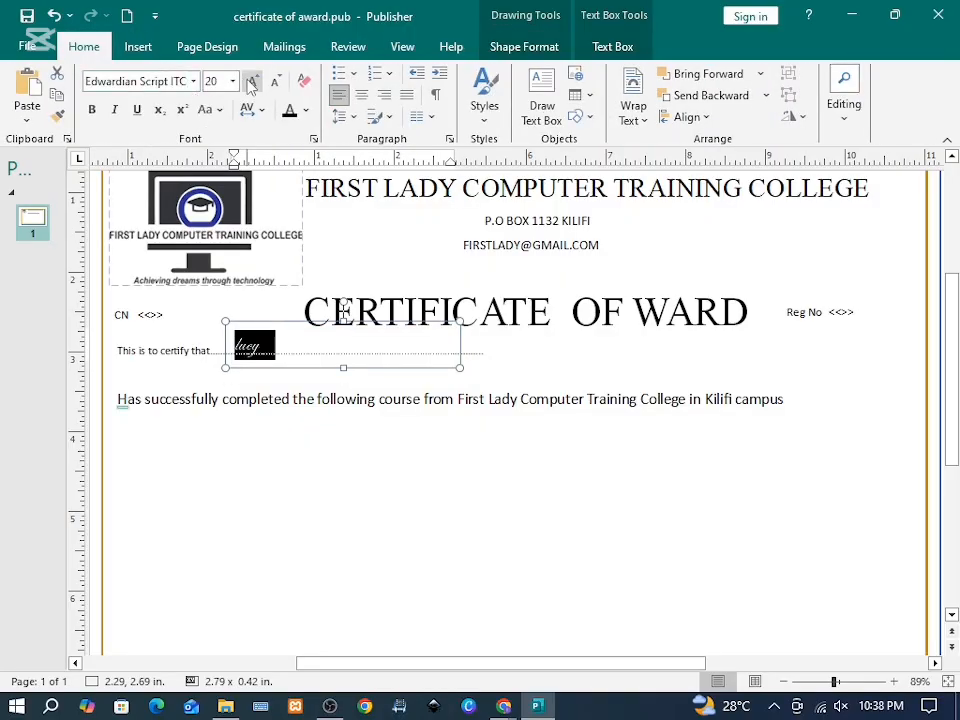
# Step: Send the page border frame to the back, behind everything
pyautogui.click(268, 345)
pyautogui.click(265, 345)
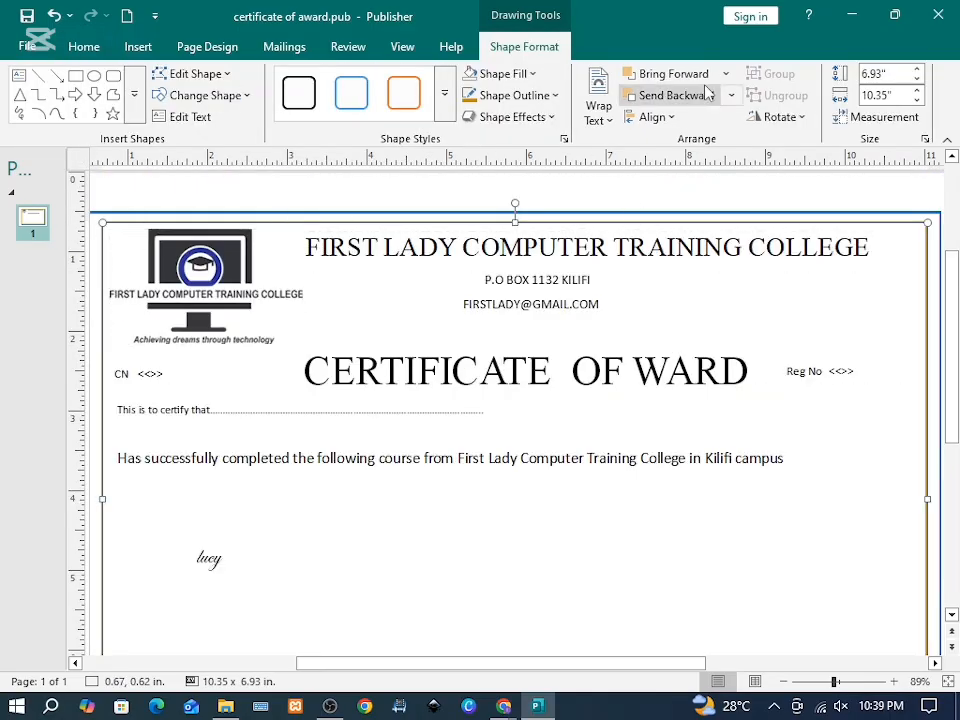
pyautogui.click(731, 95)
pyautogui.click(698, 142)
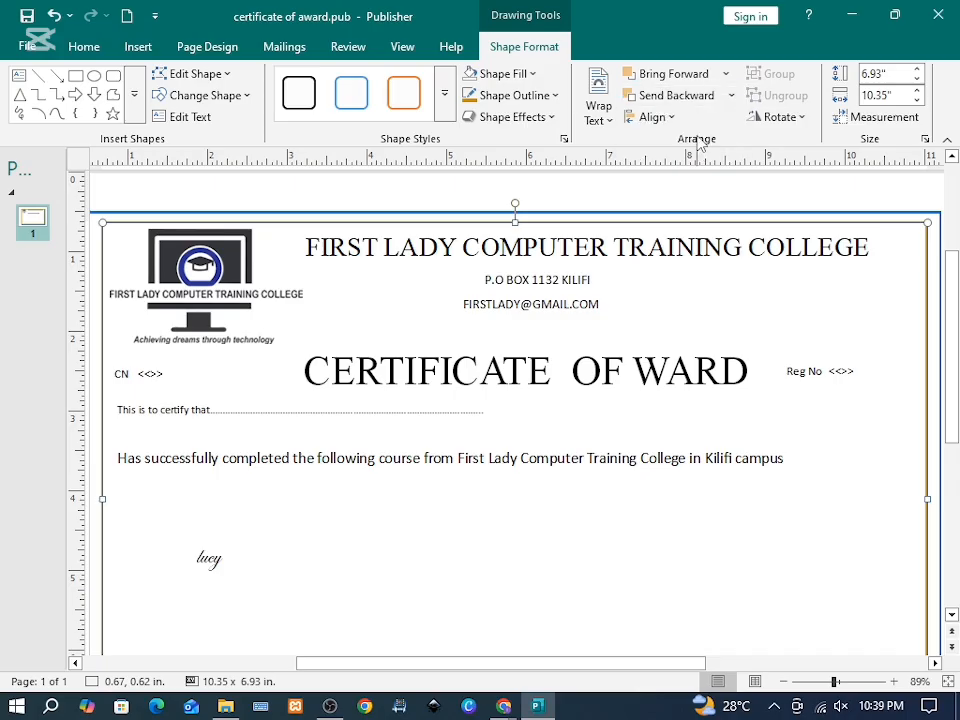
pyautogui.click(729, 97)
pyautogui.click(712, 143)
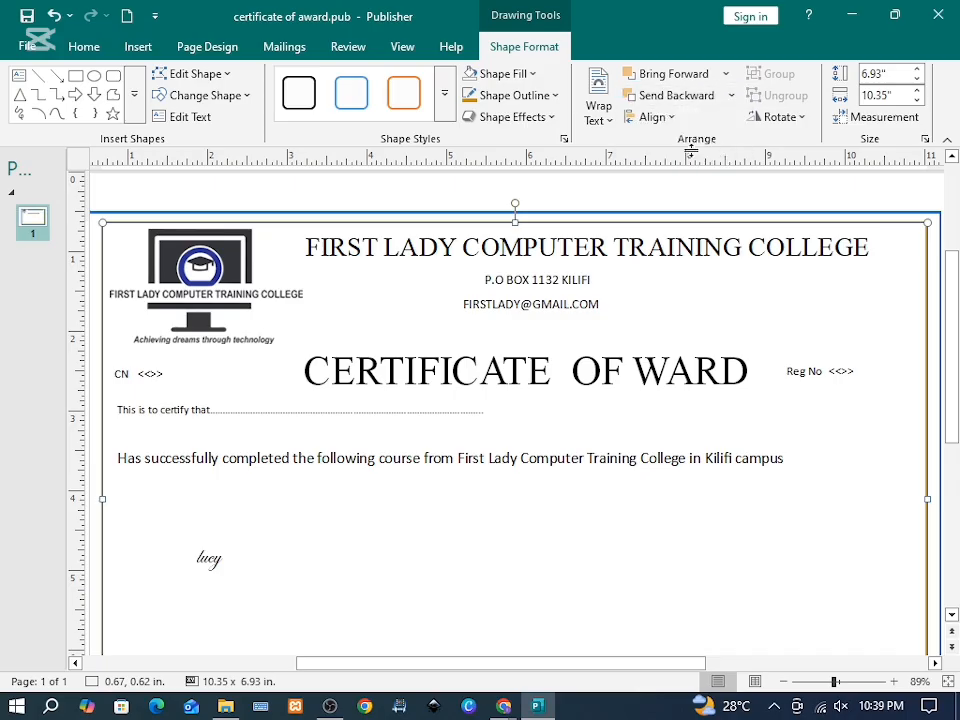
# Step: Select the whole 'This is to certify that' line and enlarge its font
pyautogui.click(137, 410)
pyautogui.doubleClick(137, 410)
pyautogui.tripleClick(137, 410)
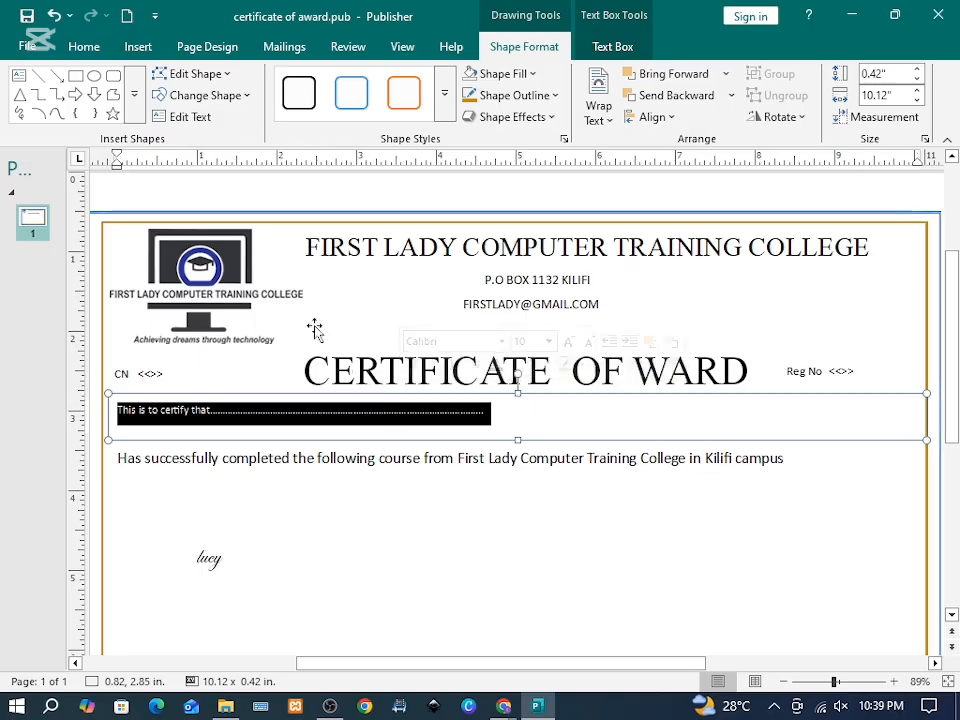
pyautogui.click(85, 46)
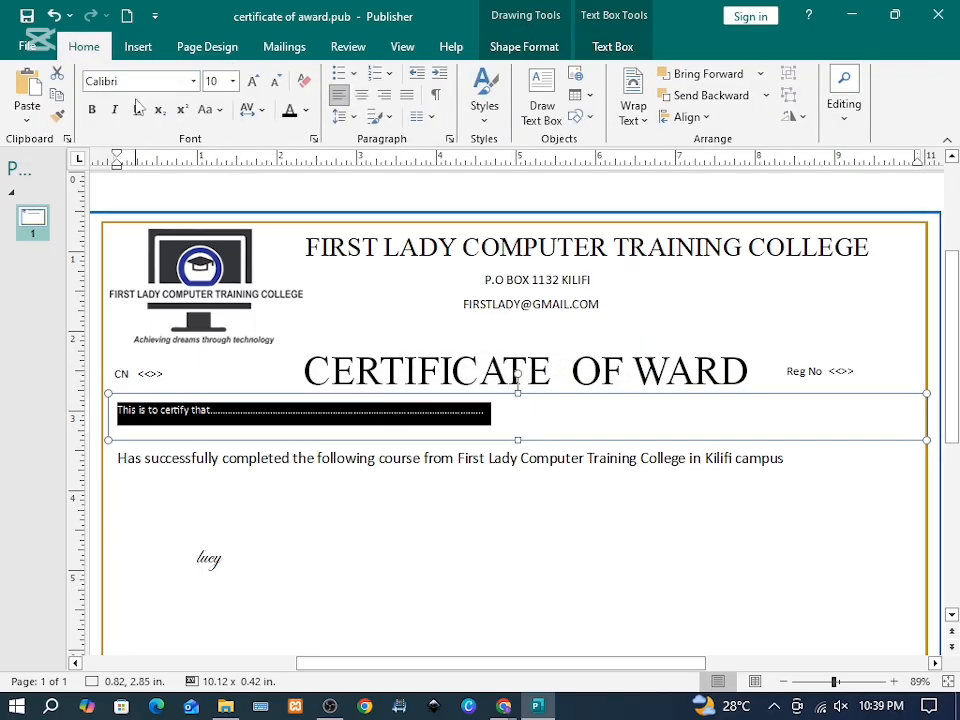
# Step: Move the name onto the certify dotted line and stop the text wrapping around it
pyautogui.moveTo(218, 540); pyautogui.dragTo(283, 392)
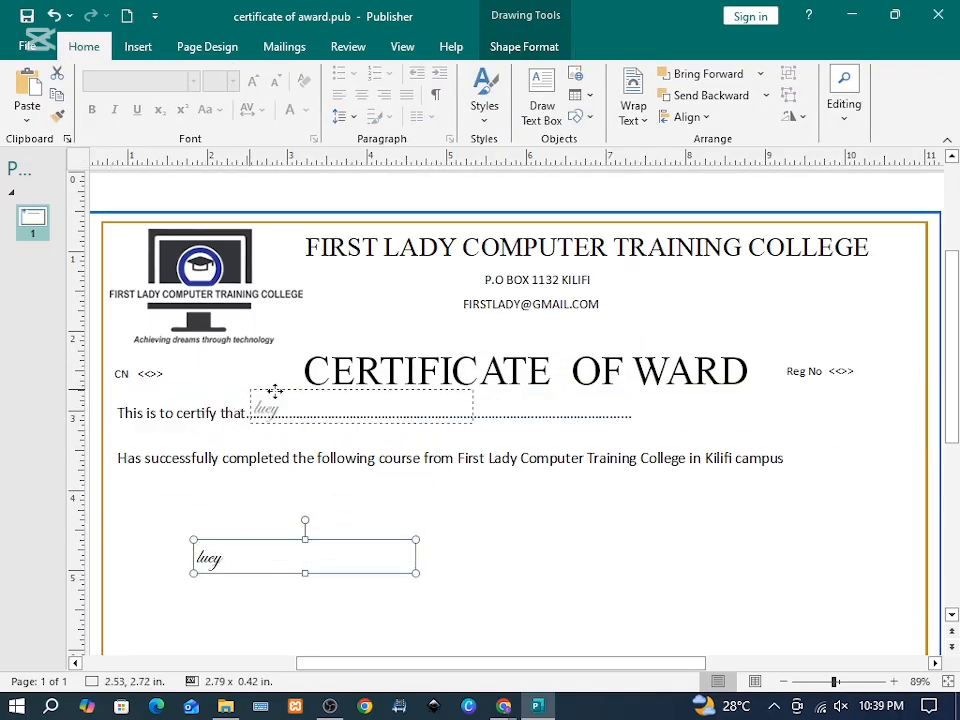
pyautogui.click(167, 400)
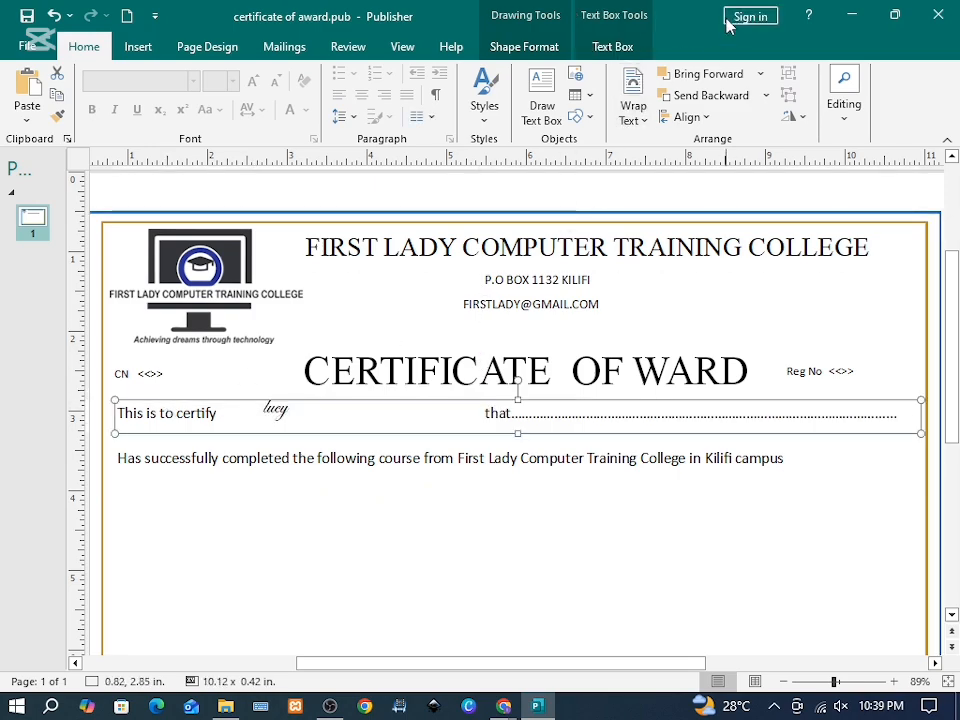
pyautogui.click(733, 100)
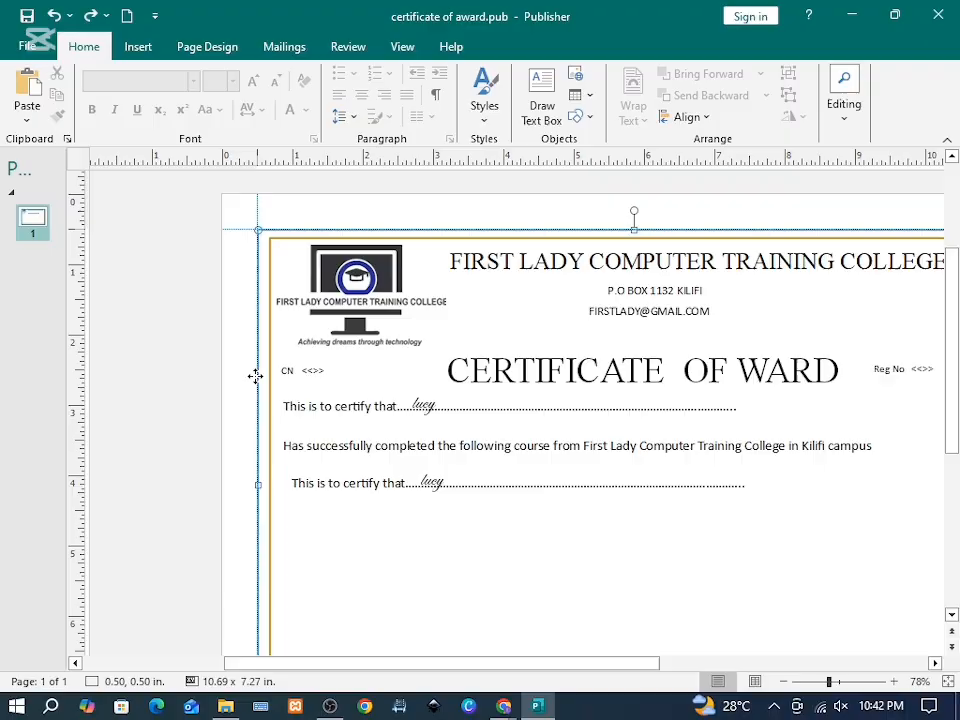
# Step: Place the duplicated 'During period of' line below the course line, with a 'to' box and two name boxes
pyautogui.moveTo(255, 375); pyautogui.dragTo(115, 646)
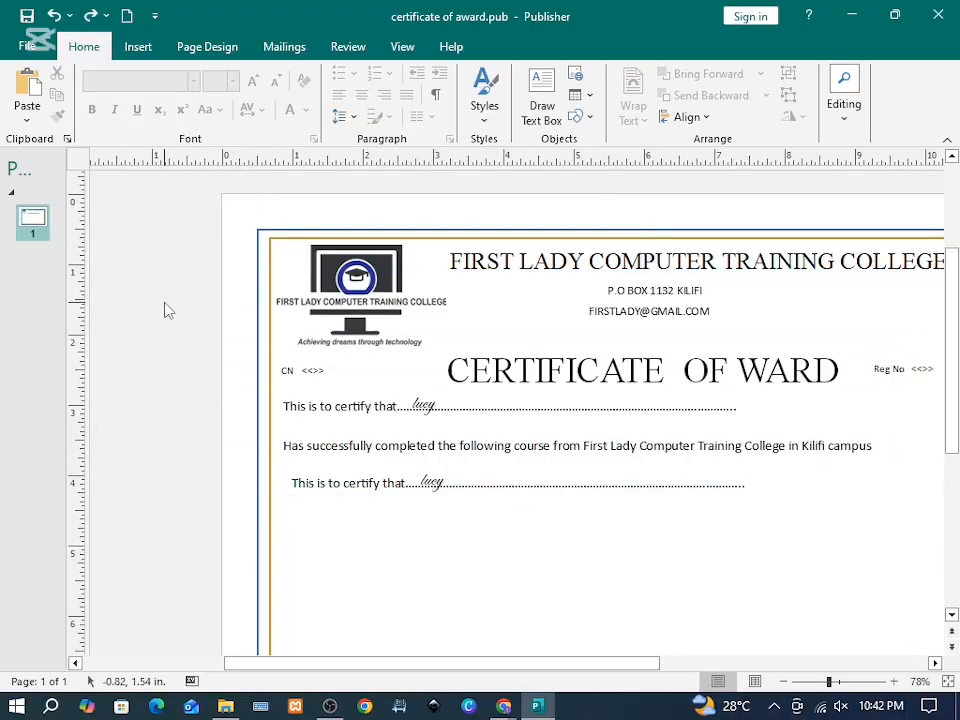
pyautogui.click(407, 449)
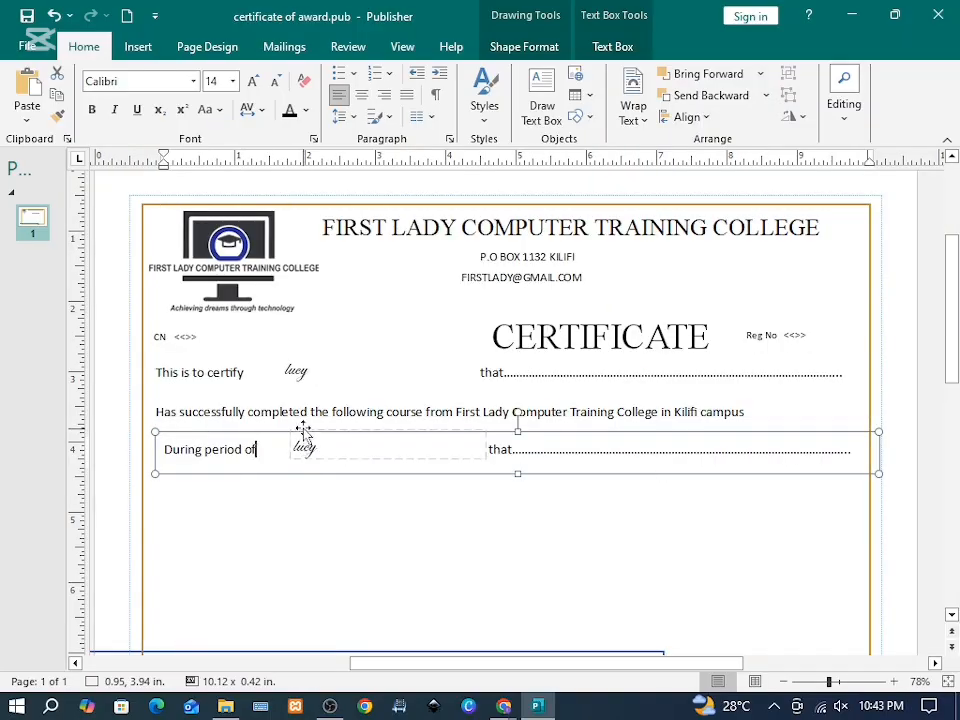
pyautogui.click(302, 427)
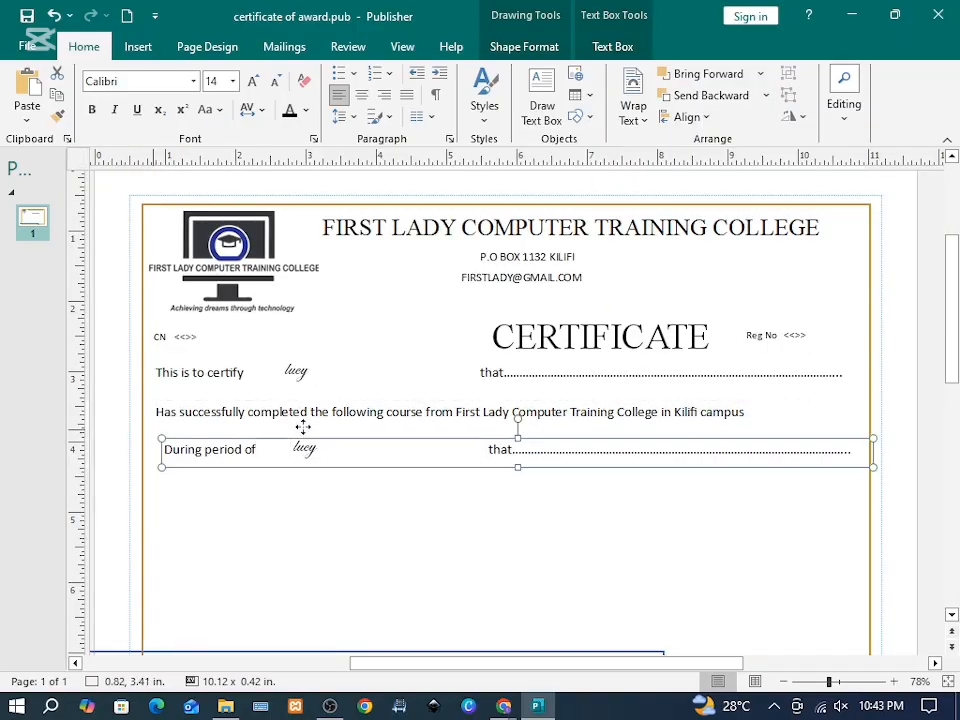
pyautogui.click(298, 451)
pyautogui.moveTo(286, 449); pyautogui.dragTo(270, 449)
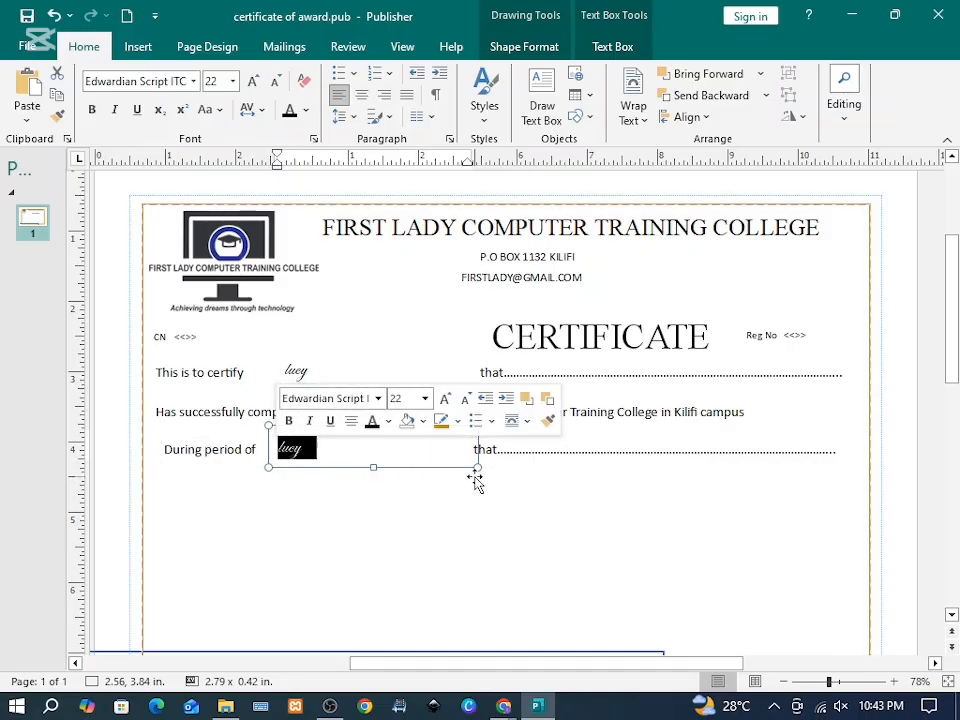
pyautogui.click(611, 439)
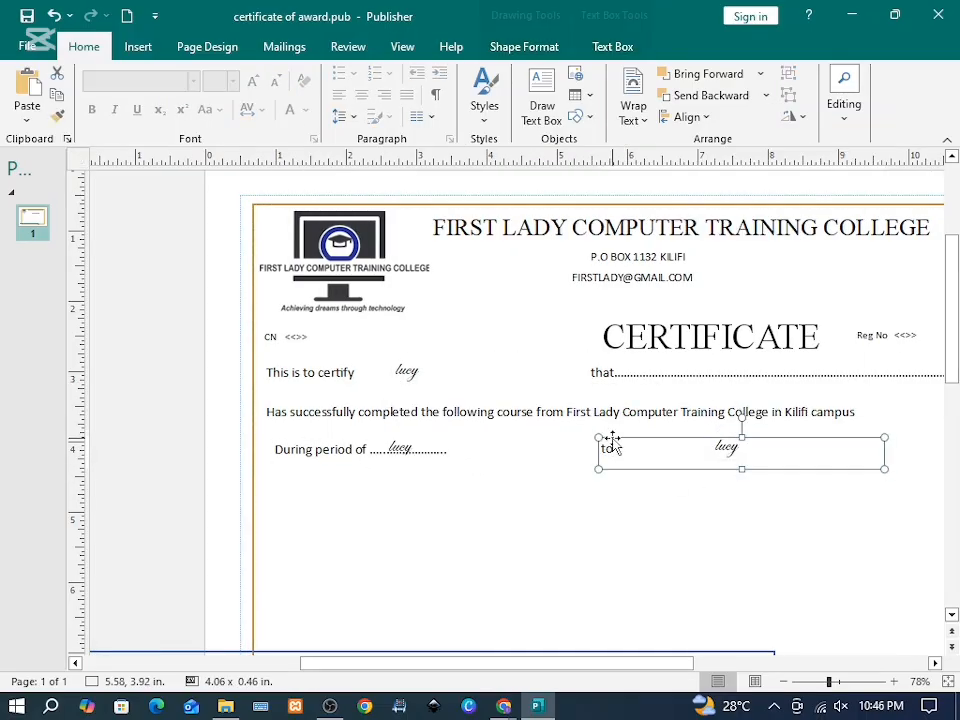
pyautogui.press('Left')
pyautogui.press('Left')
pyautogui.press('Left')
pyautogui.press('Left')
pyautogui.press('Left')
pyautogui.press('Left')
pyautogui.press('Left')
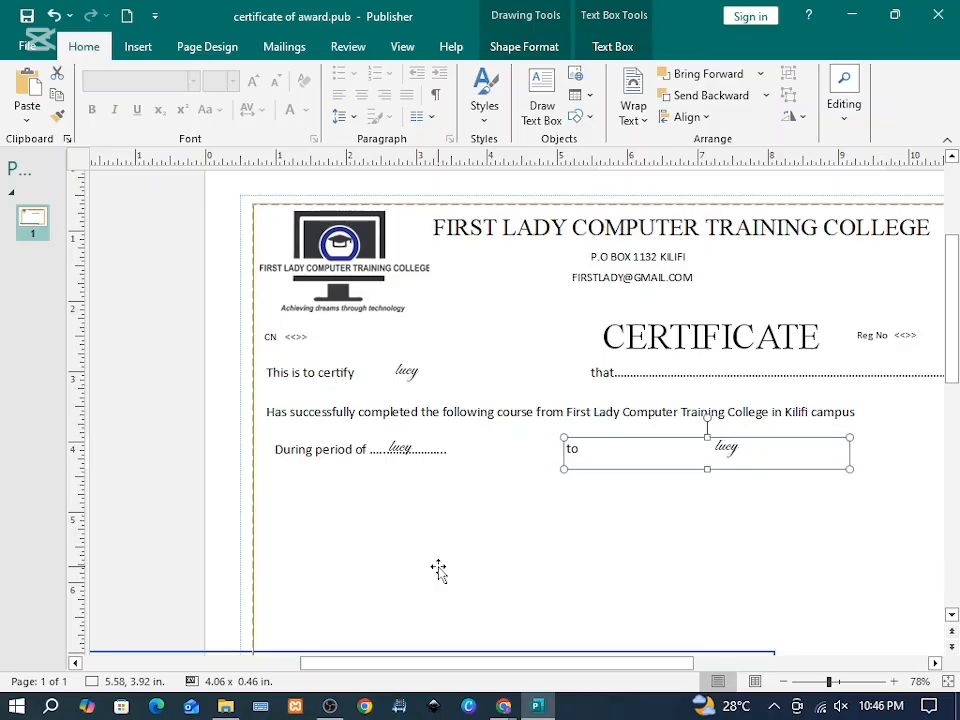
pyautogui.moveTo(752, 431); pyautogui.dragTo(574, 429)
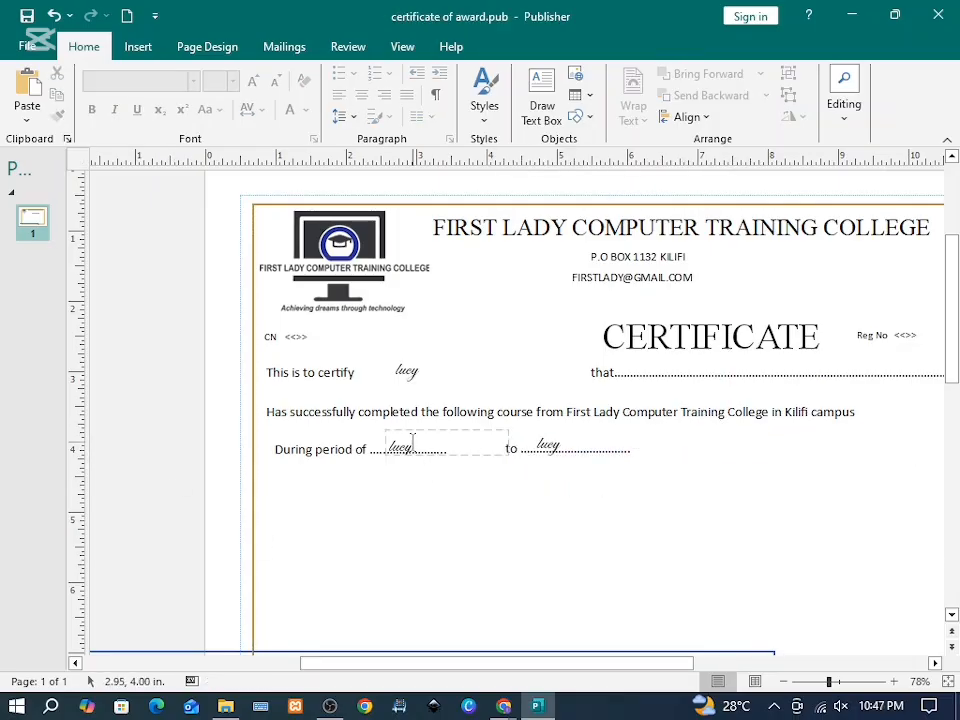
# Step: Replace both names with <<>> placeholders and send the certify line behind the name box
pyautogui.click(410, 446)
pyautogui.click(418, 460)
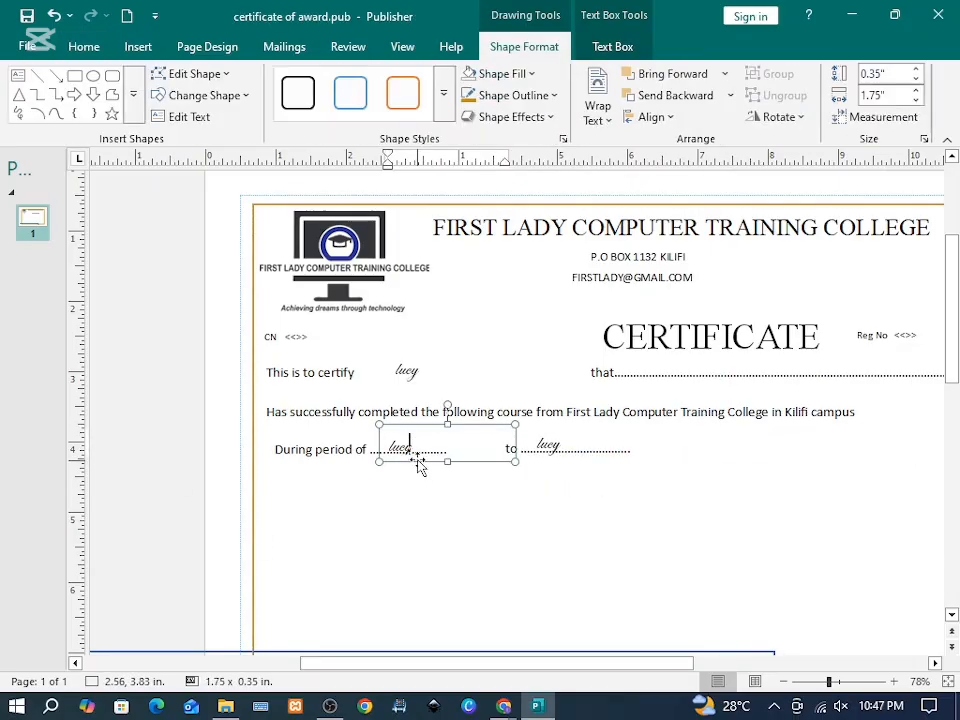
pyautogui.hotkey('ctrl', 'z')
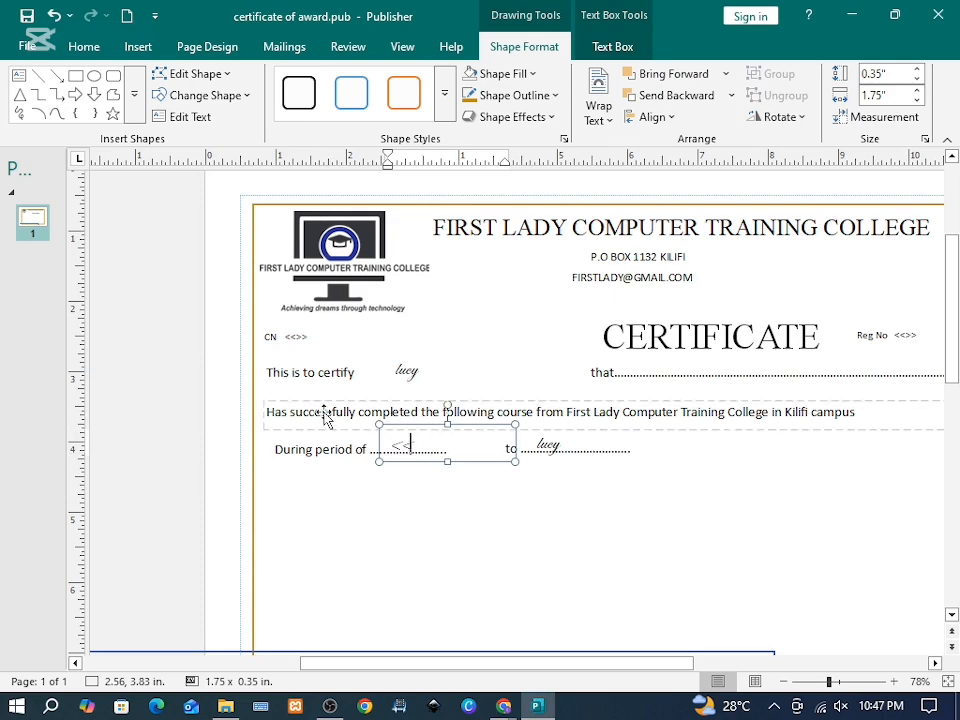
pyautogui.write('>>')
pyautogui.click(578, 462)
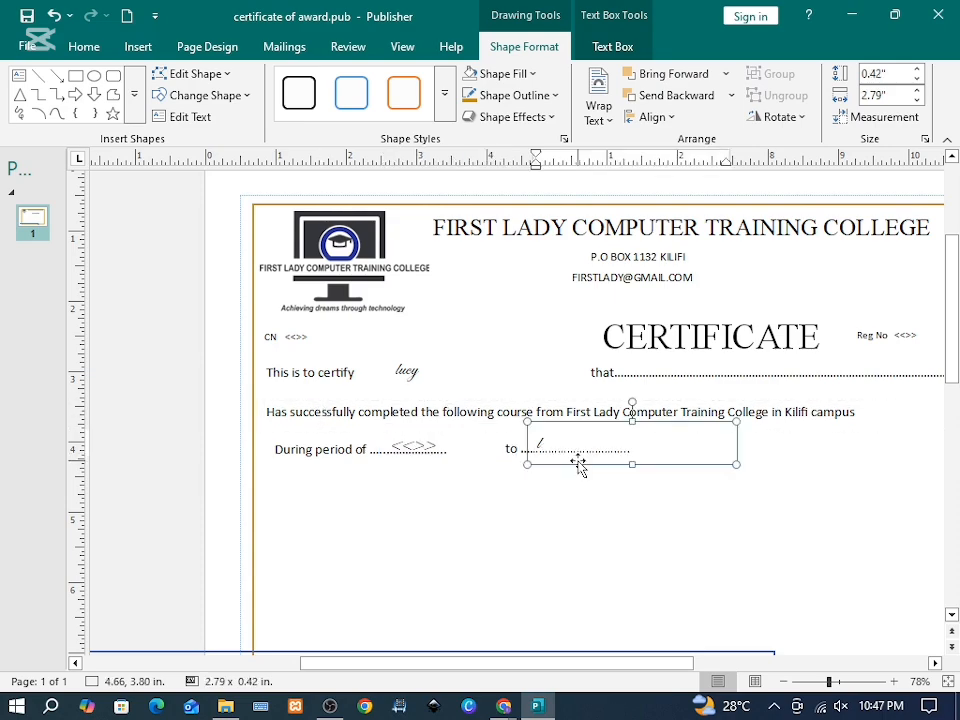
pyautogui.press('BackSpace')
pyautogui.write('<<>>')
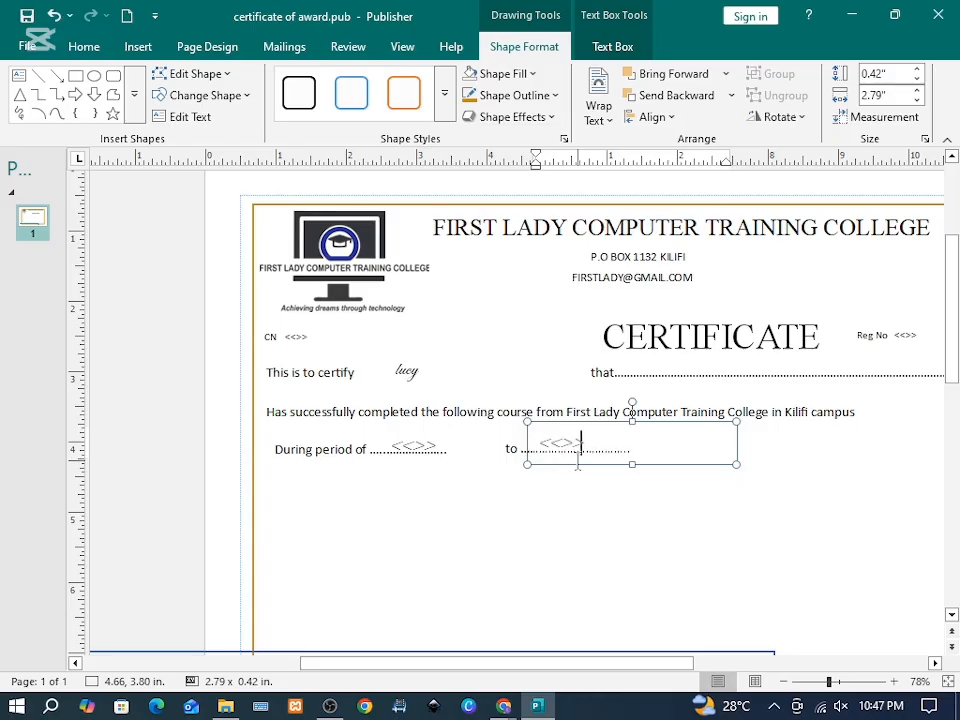
pyautogui.click(589, 366)
pyautogui.click(690, 95)
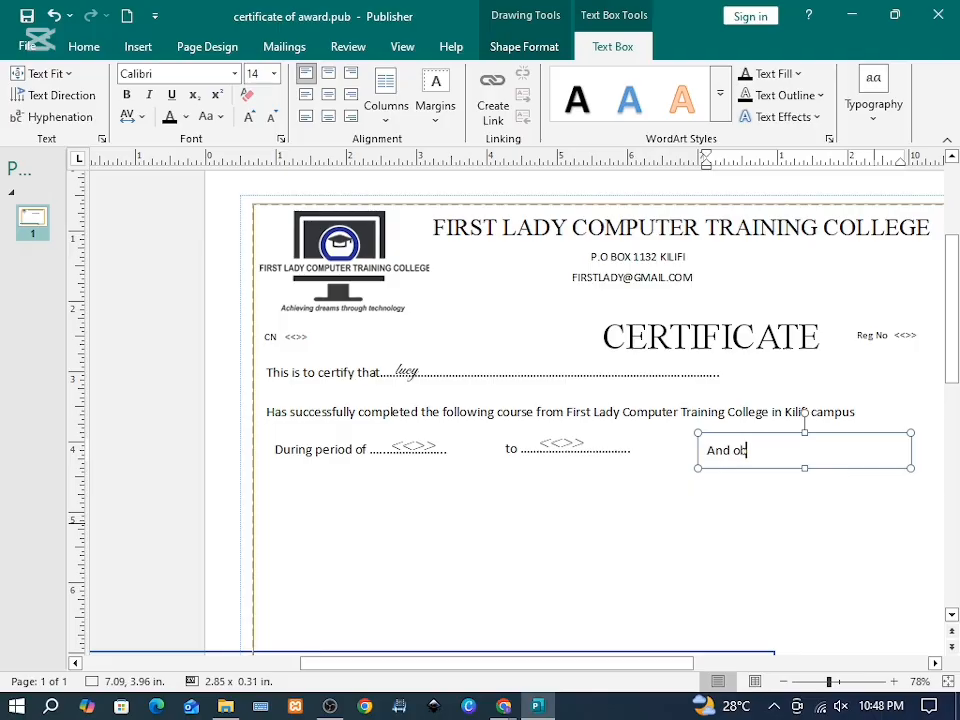
# Step: Complete the 'And obtained a grade' line and fill the course box with 'Graphic Design, Microsoft Suite'
pyautogui.write('tained a grade.............')
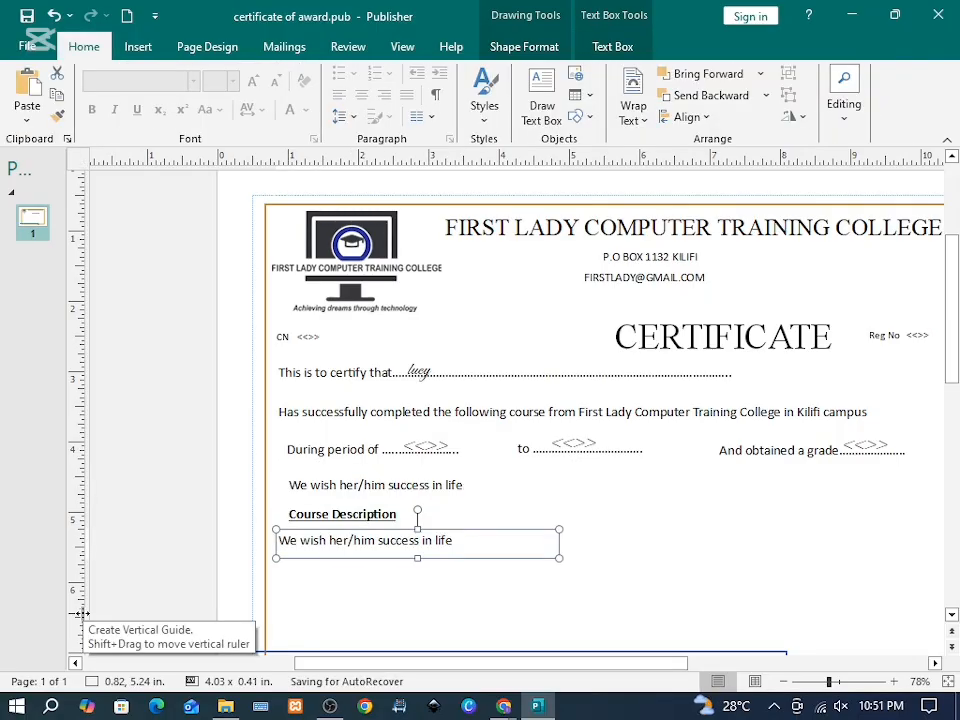
pyautogui.moveTo(482, 542); pyautogui.dragTo(279, 541)
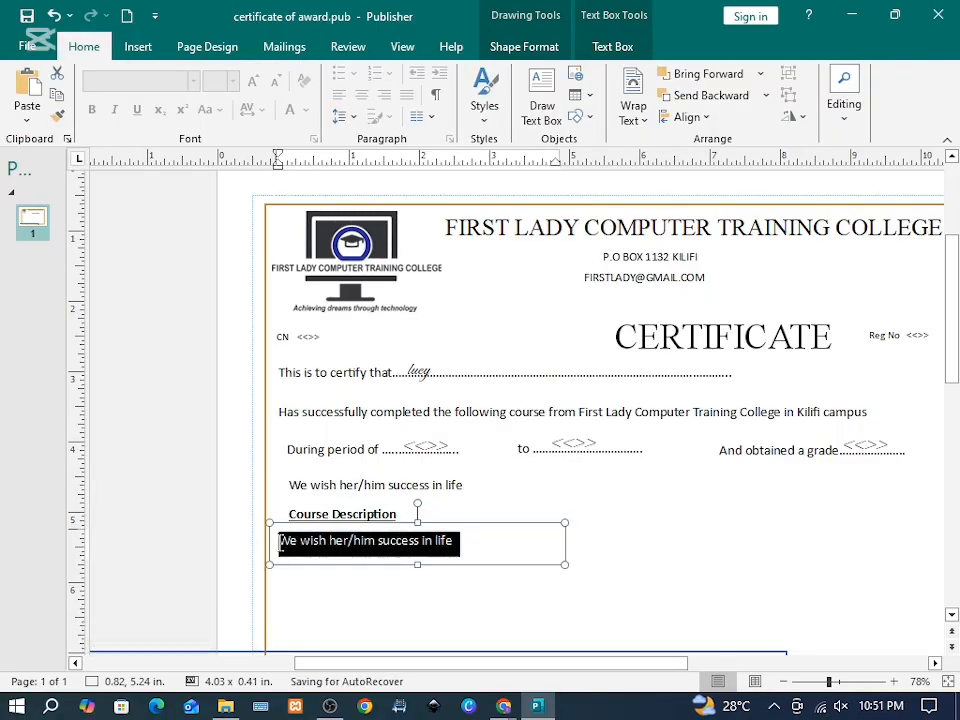
pyautogui.write('Graphic Design,')
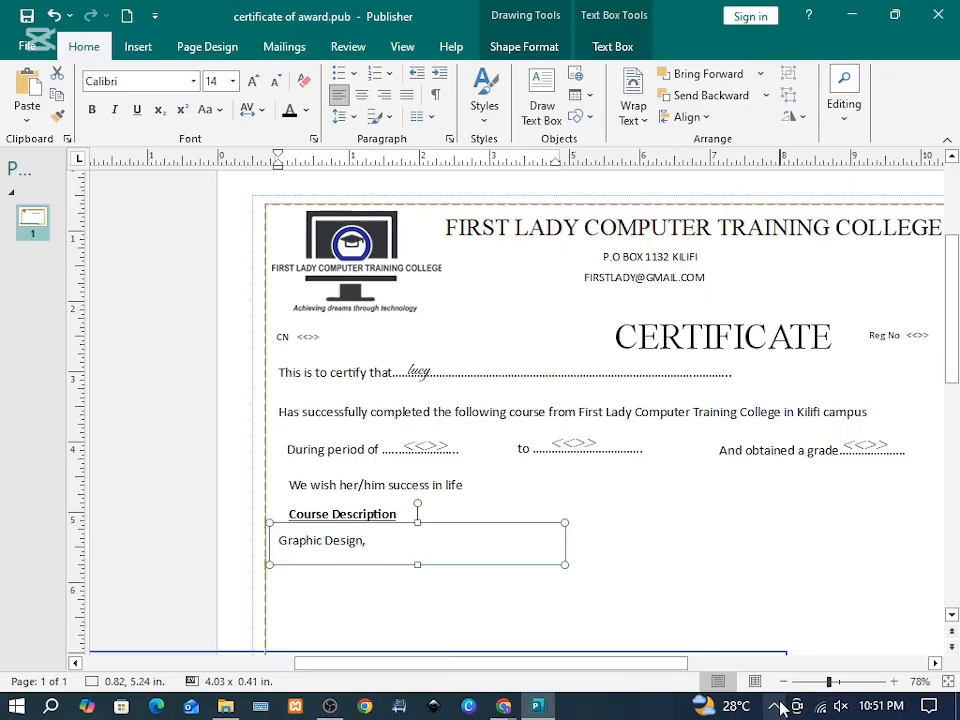
pyautogui.write('Microsoft Suite')
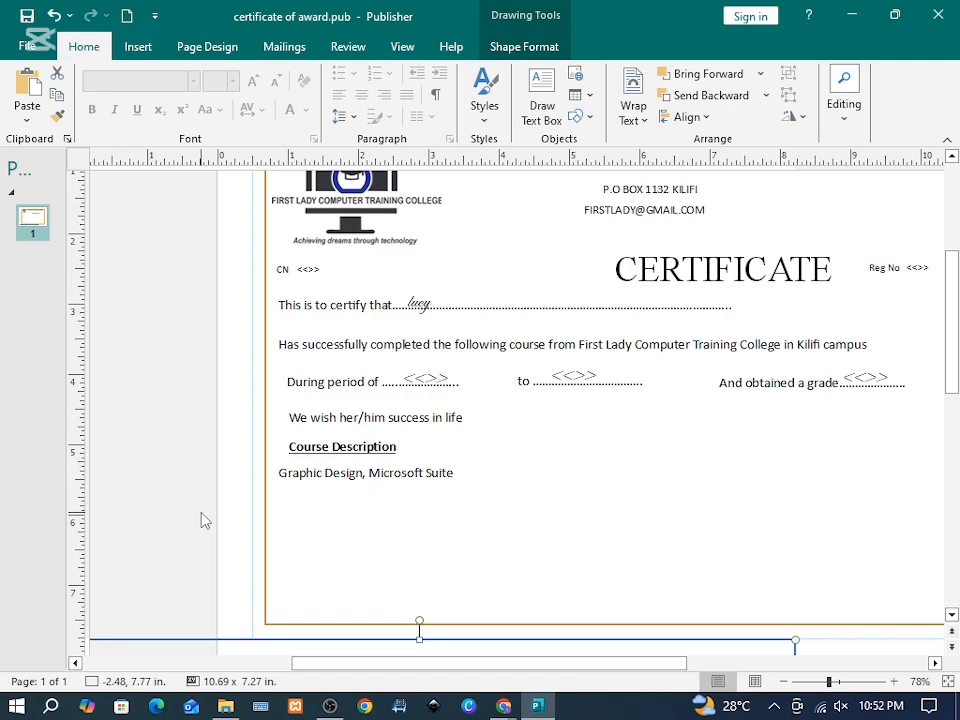
# Step: Place a copy of the text box at the bottom right and relabel it 'Exam Coordinator'
pyautogui.moveTo(310, 462); pyautogui.dragTo(312, 575)
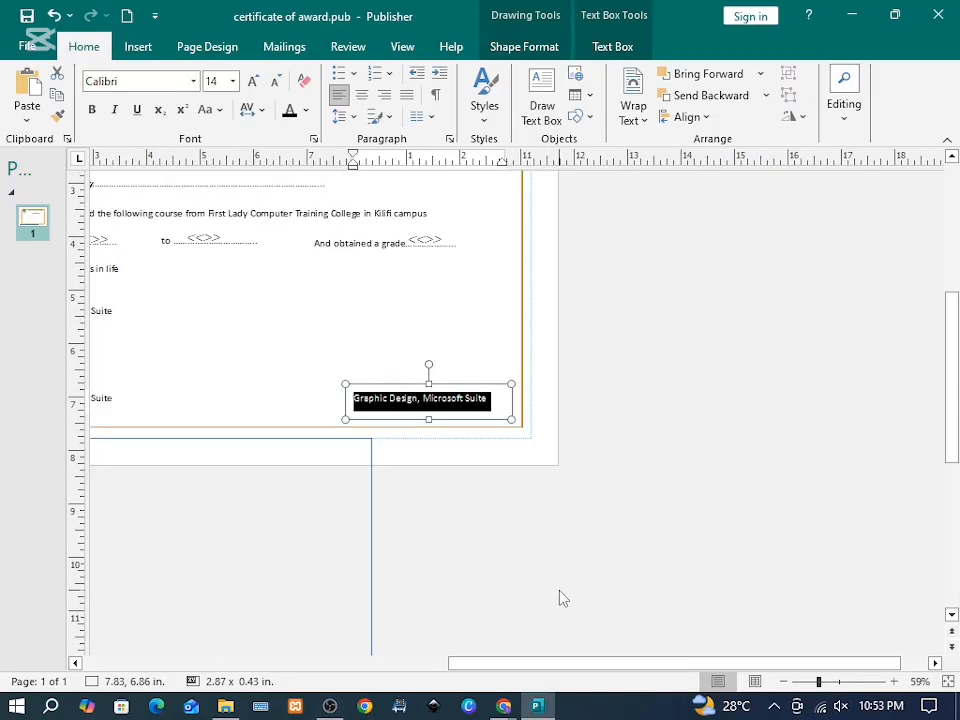
pyautogui.write('Exam Coordinator')
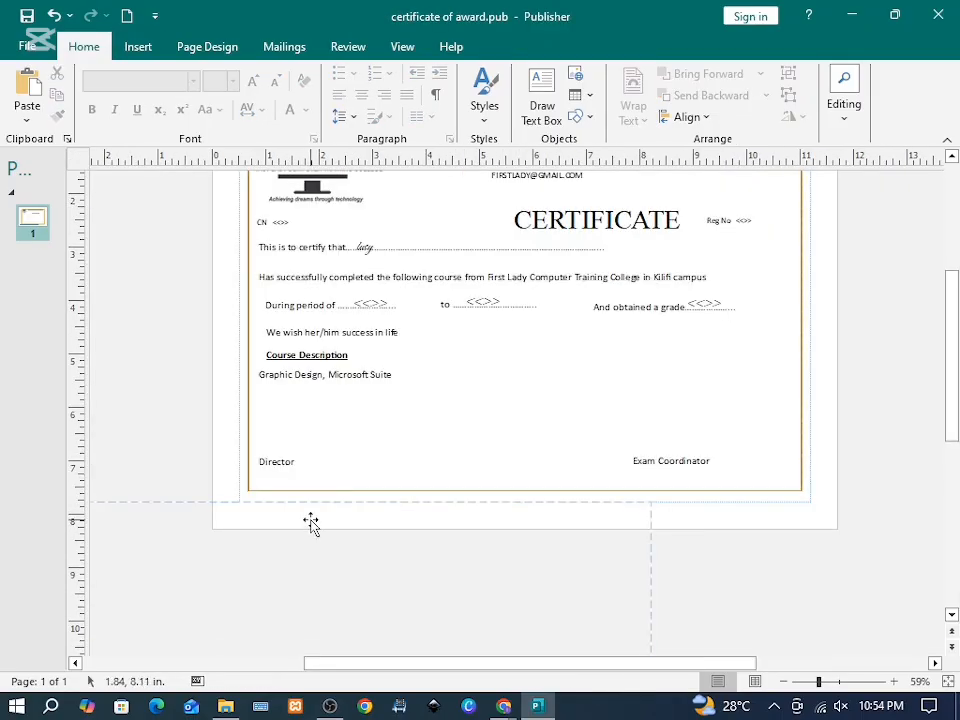
pyautogui.scroll(2, 310, 520)
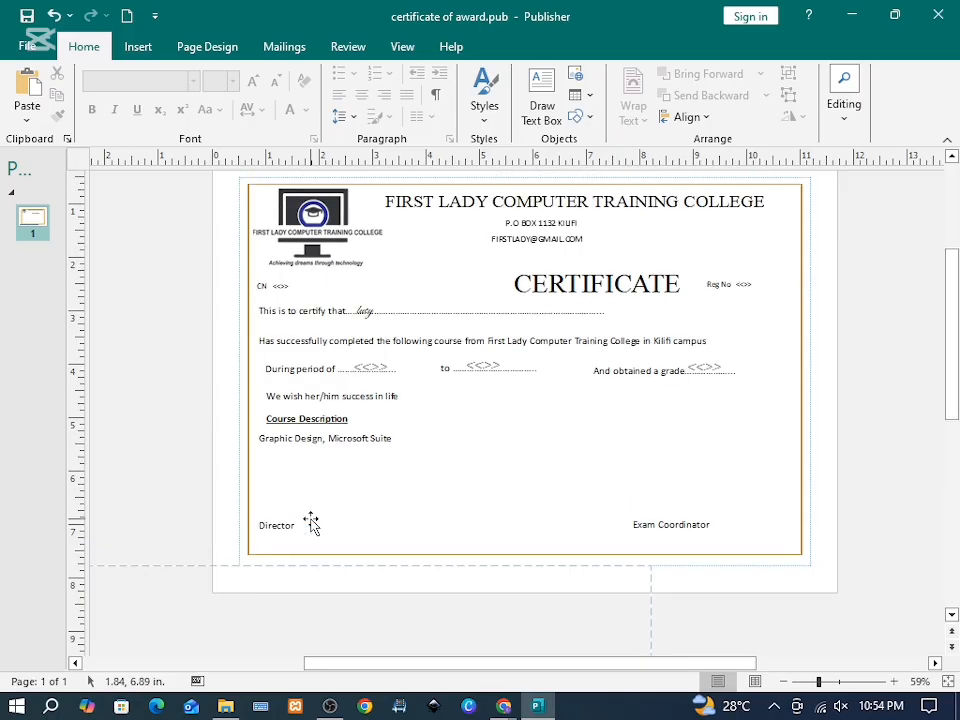
pyautogui.scroll(1, 298, 532)
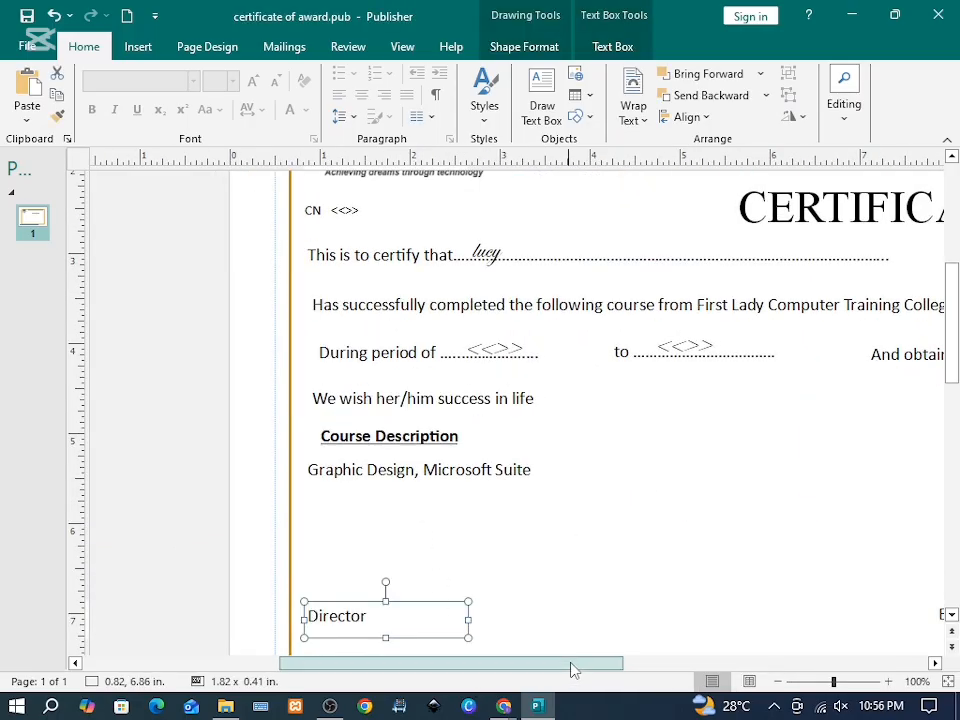
pyautogui.moveTo(572, 665); pyautogui.dragTo(700, 665)
pyautogui.click(664, 604)
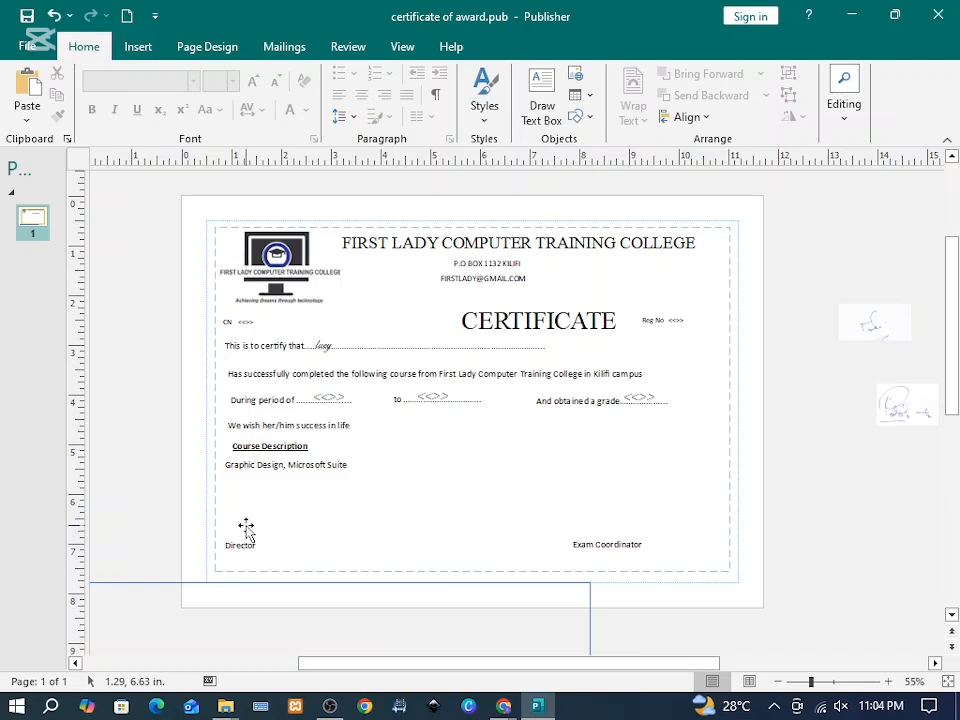
# Step: Check the signature photos in the CERTIFICATE folder, then create a blank Word document
pyautogui.click(227, 706)
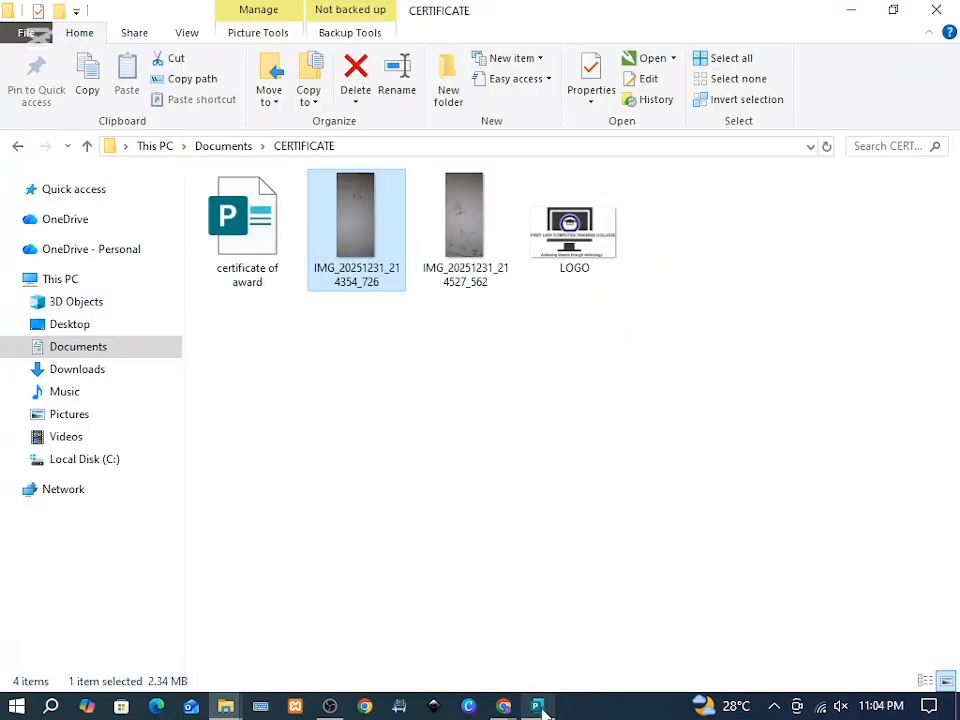
pyautogui.moveTo(540, 708)
pyautogui.click(541, 645)
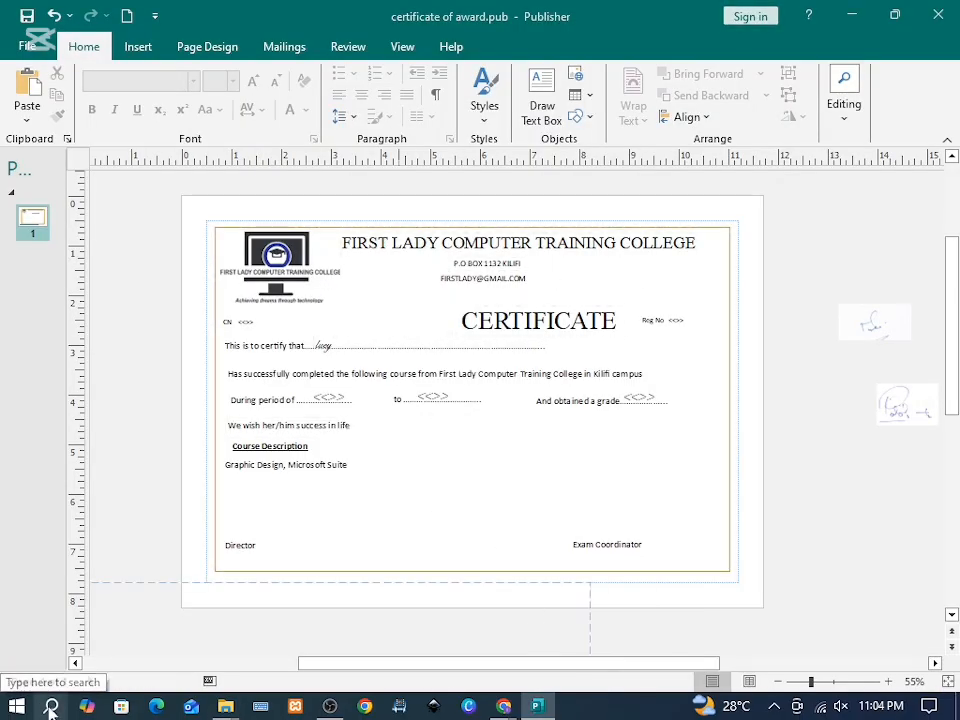
pyautogui.click(204, 204)
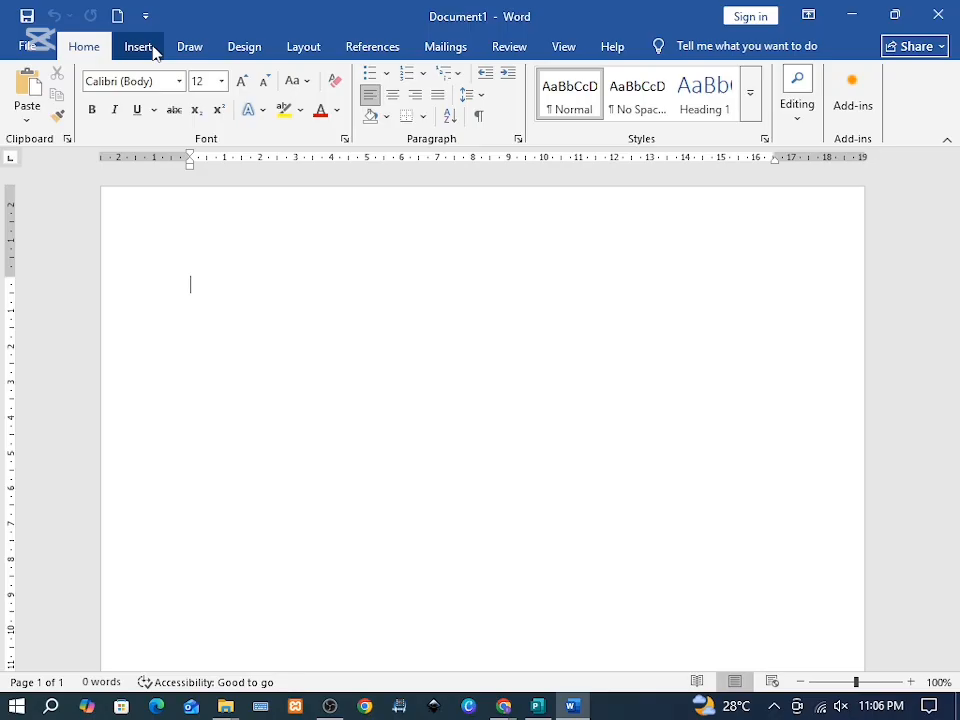
# Step: Insert the first signature photo from This Device into the Word document
pyautogui.click(140, 47)
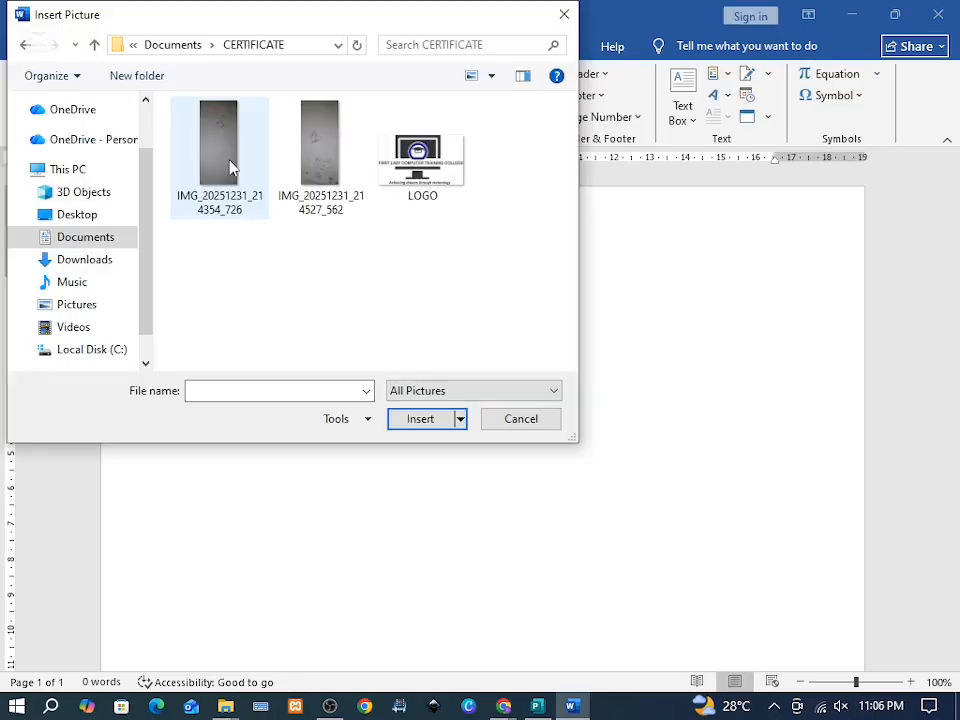
pyautogui.click(229, 167)
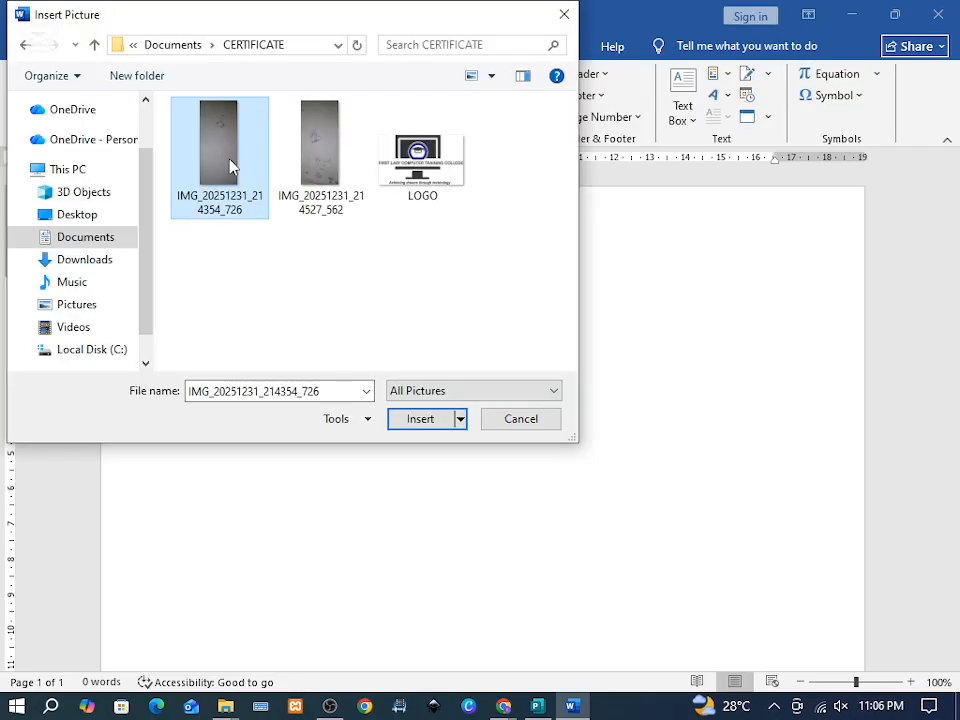
pyautogui.click(410, 418)
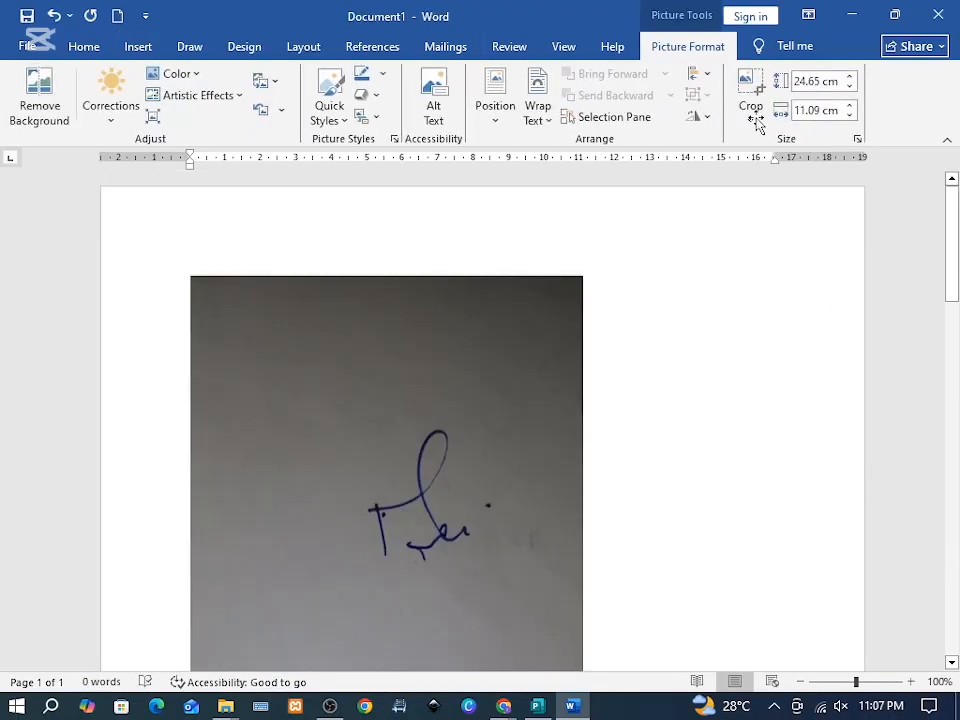
# Step: Crop the photo down to just the signature and lighten it with a Corrections preset
pyautogui.click(755, 117)
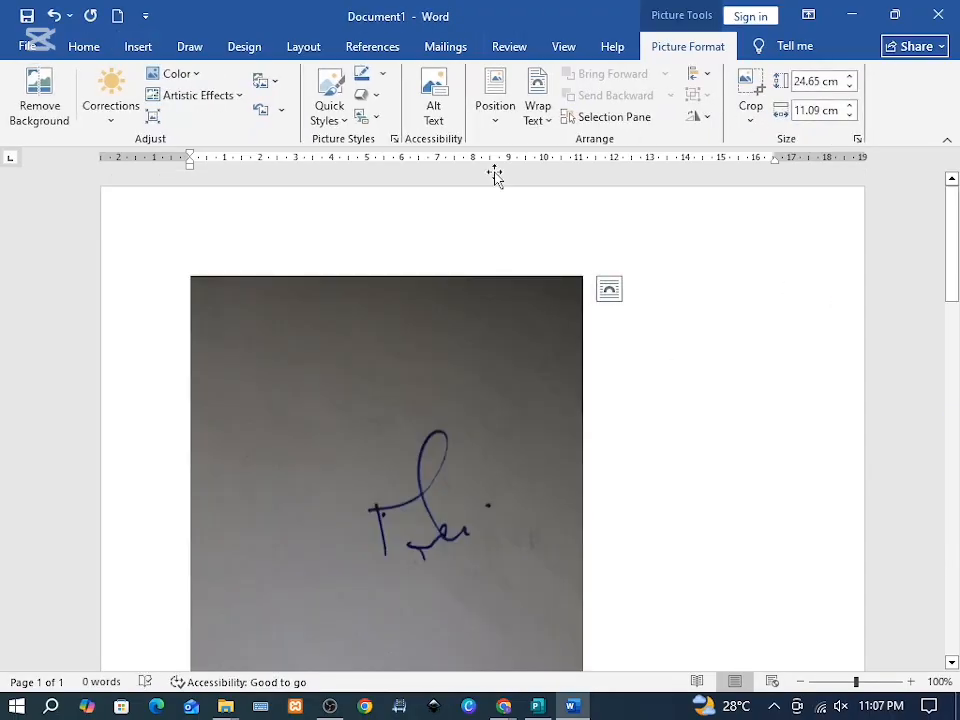
pyautogui.scroll(-2, 458, 350)
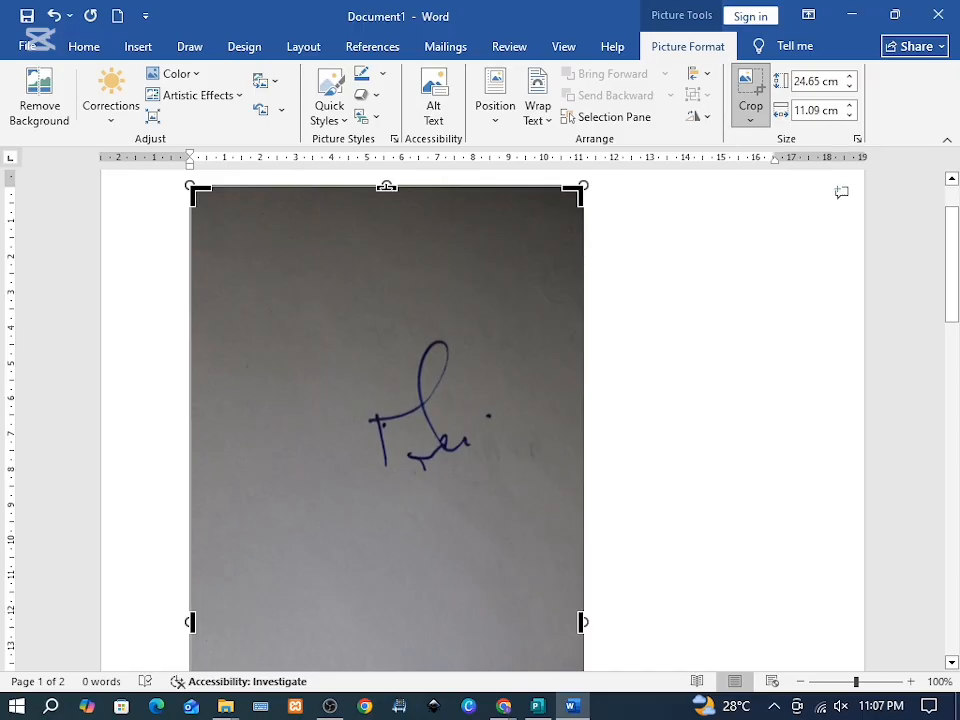
pyautogui.moveTo(386, 213); pyautogui.dragTo(334, 343)
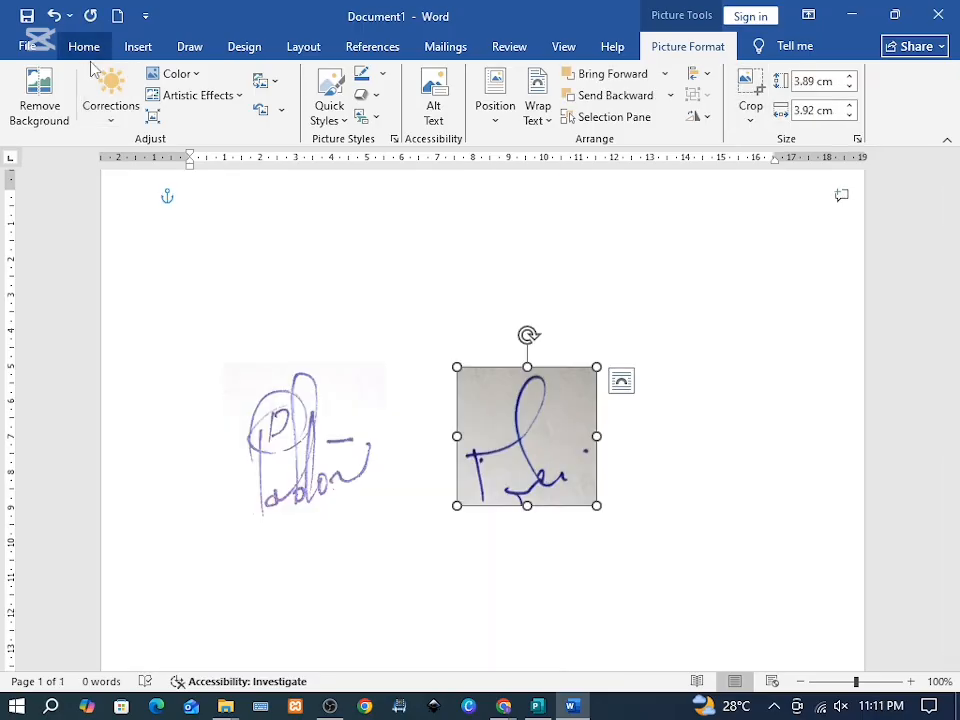
pyautogui.click(110, 125)
pyautogui.click(290, 362)
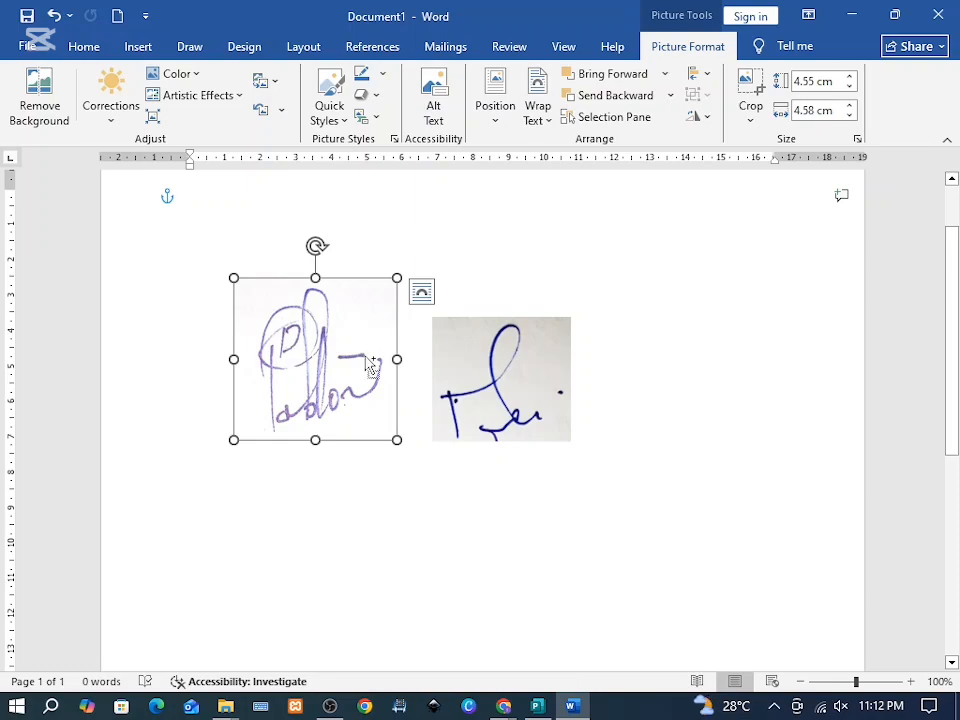
pyautogui.click(541, 710)
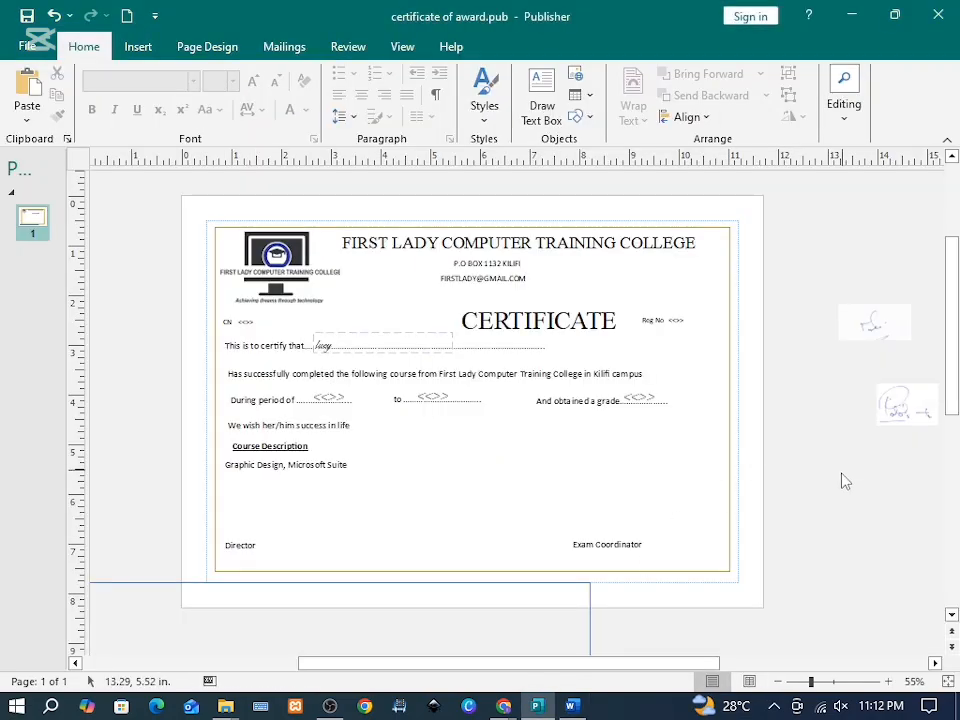
# Step: Paste both signatures and position them above the Director and Exam Coordinator labels
pyautogui.hotkey('ctrl', 'v')
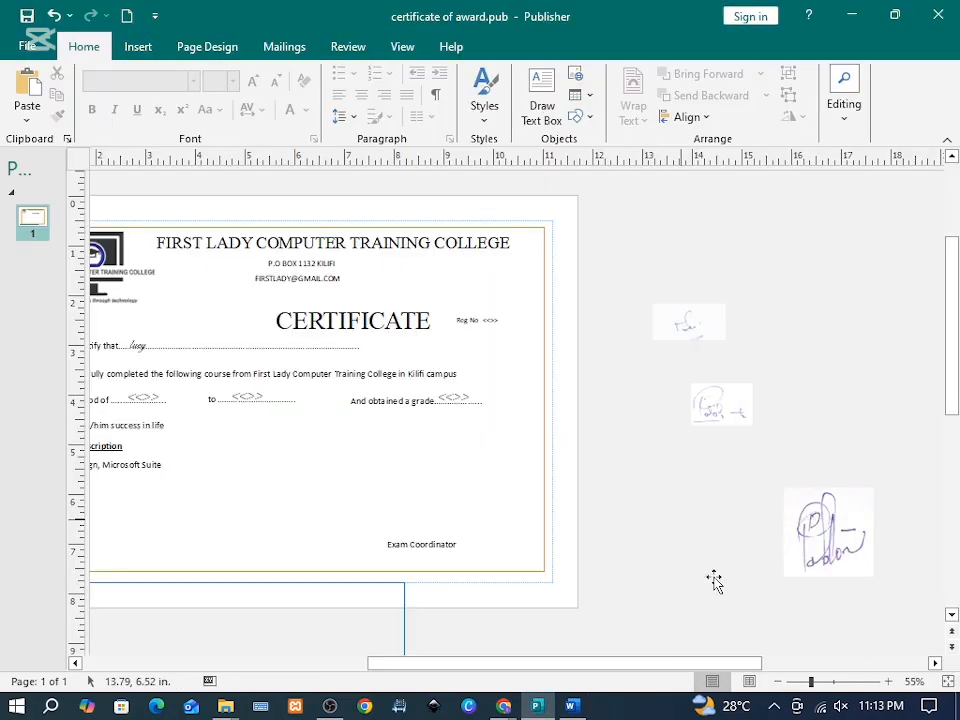
pyautogui.hotkey('ctrl', 'v')
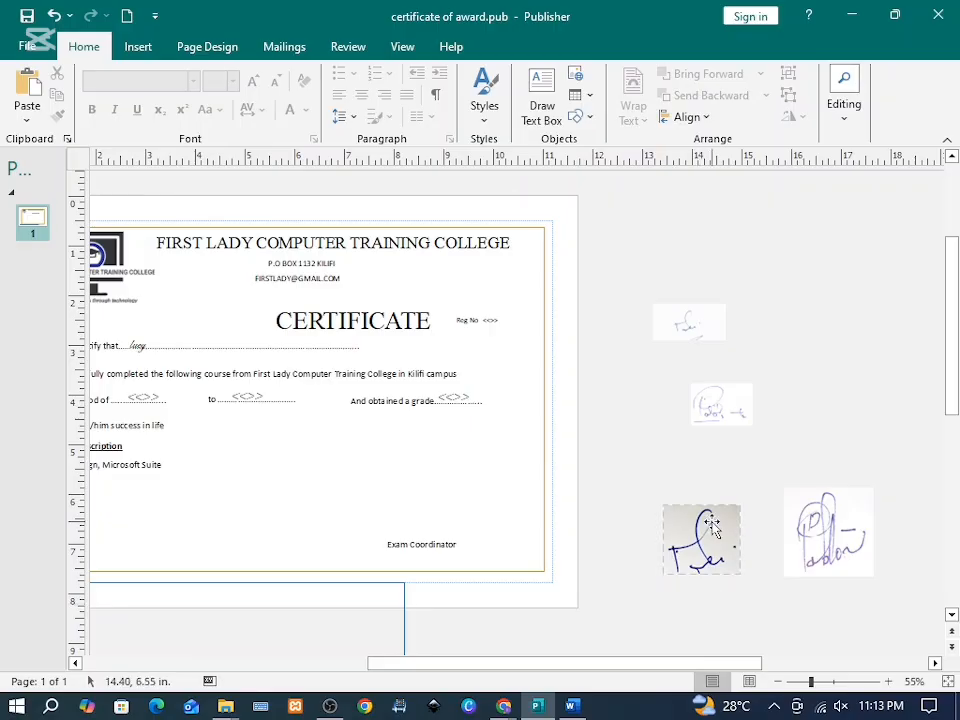
pyautogui.moveTo(712, 527); pyautogui.dragTo(657, 527)
pyautogui.click(720, 608)
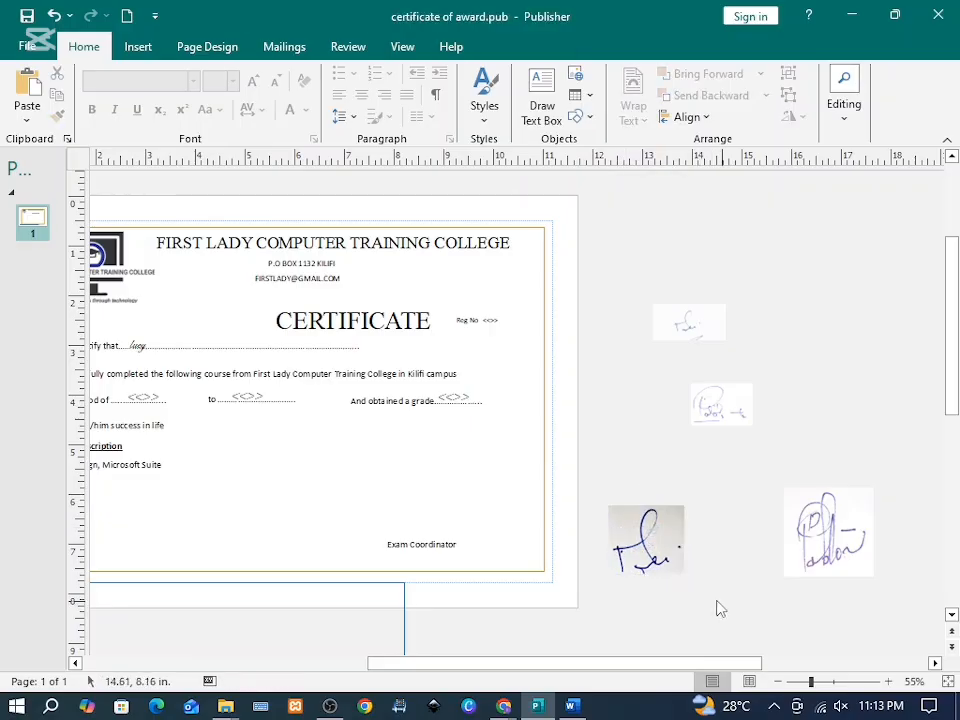
pyautogui.click(638, 553)
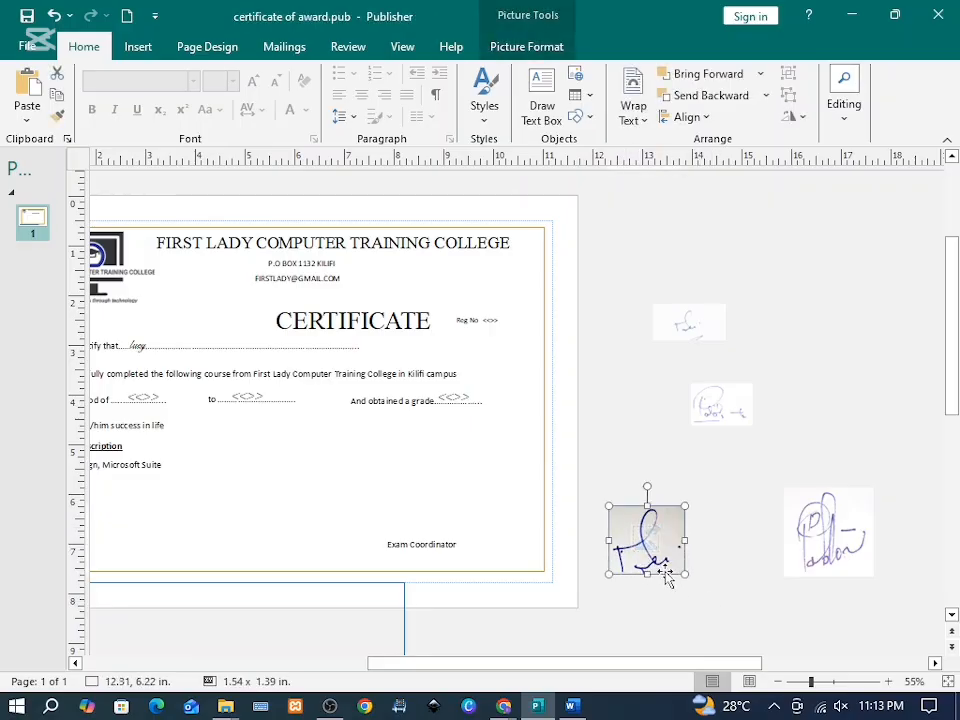
pyautogui.click(823, 516)
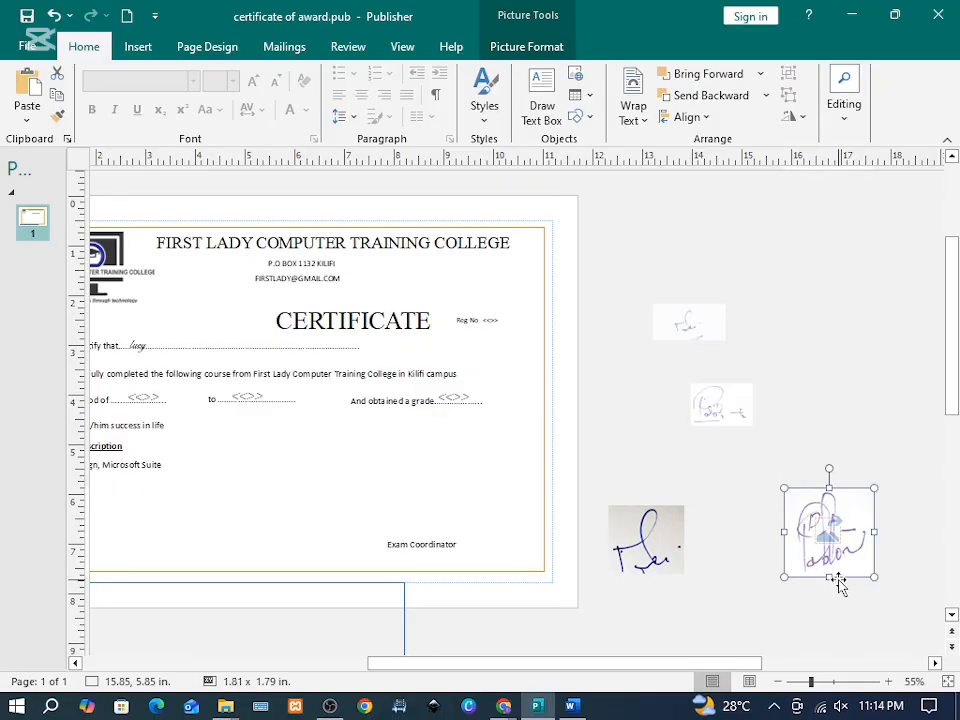
pyautogui.moveTo(789, 554)
pyautogui.mouseDown()
pyautogui.moveTo(549, 566)
pyautogui.moveTo(222, 523)
pyautogui.mouseUp()
pyautogui.moveTo(222, 523); pyautogui.dragTo(217, 518)
pyautogui.moveTo(569, 662); pyautogui.dragTo(640, 662)
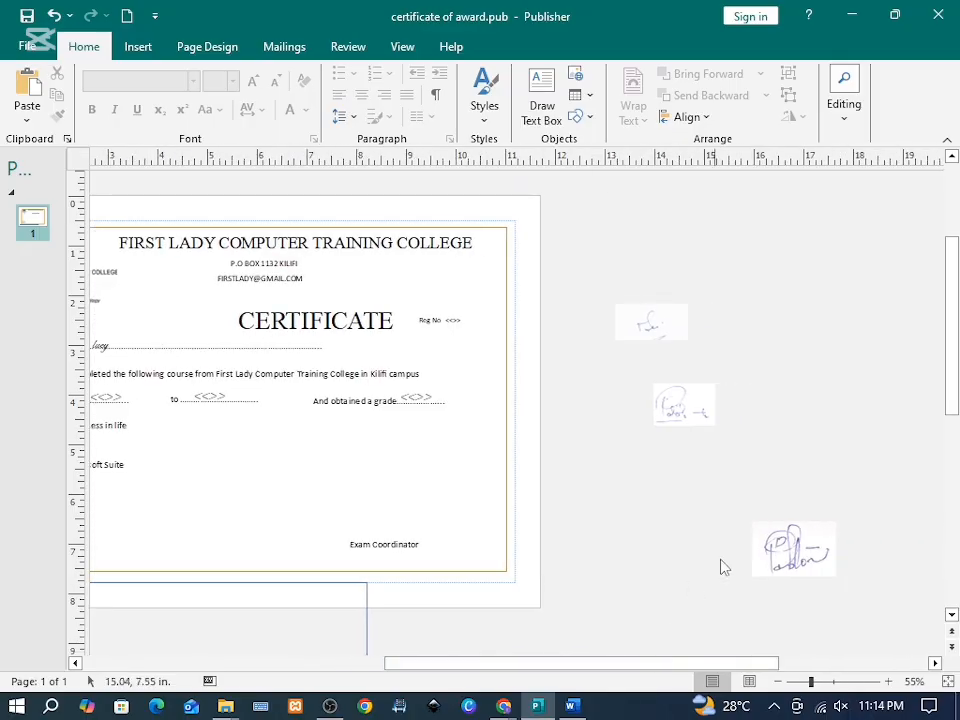
pyautogui.moveTo(790, 546); pyautogui.dragTo(379, 506)
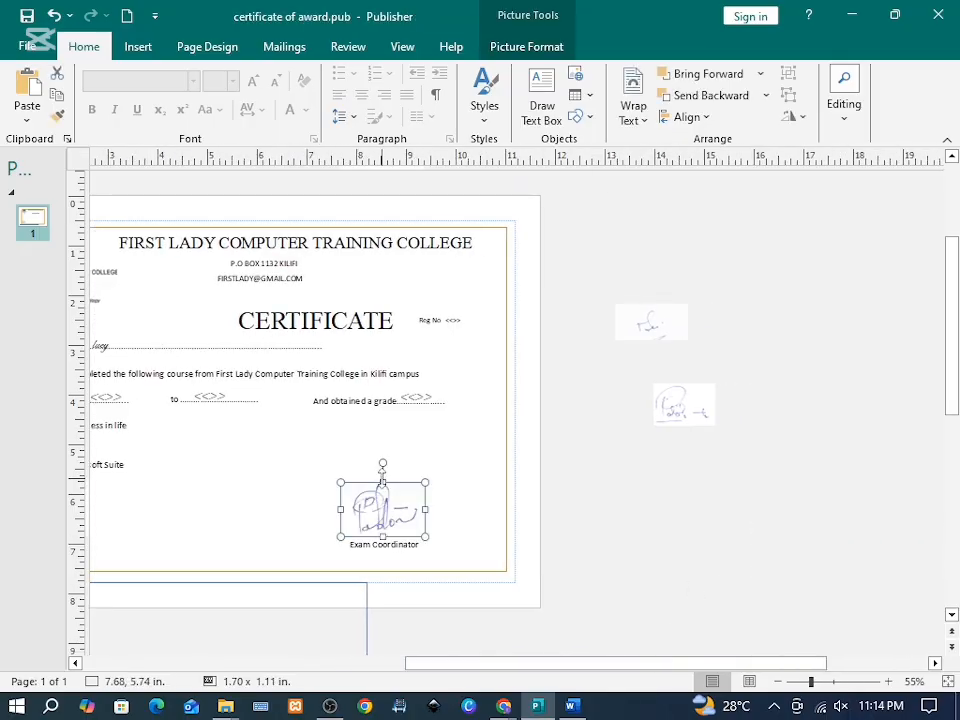
pyautogui.click(634, 544)
# Step: Apply a lighter Corrections preset to the Director signature and set it back above Director
pyautogui.hscroll(-5, 634, 544)
pyautogui.click(344, 515)
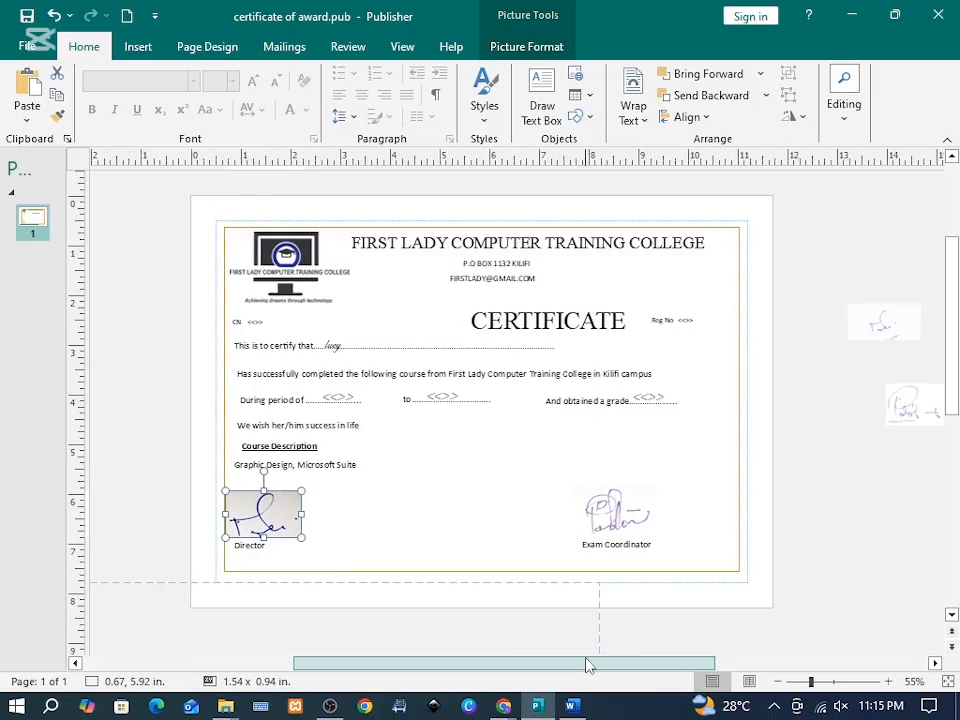
pyautogui.moveTo(335, 515); pyautogui.dragTo(156, 502)
pyautogui.click(520, 47)
pyautogui.click(94, 98)
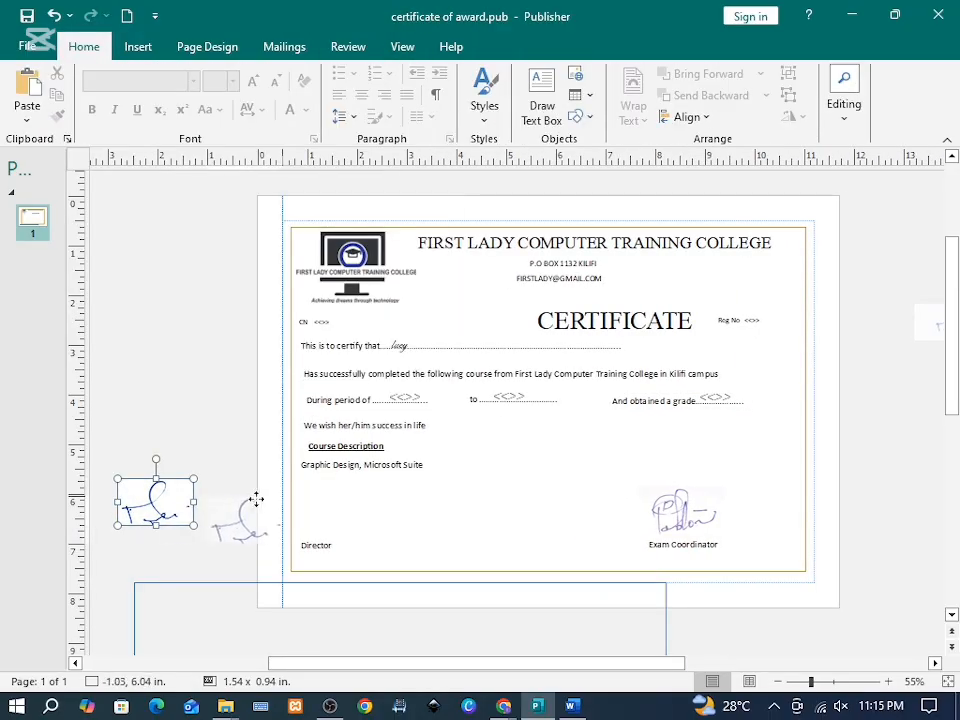
pyautogui.moveTo(253, 500); pyautogui.dragTo(332, 504)
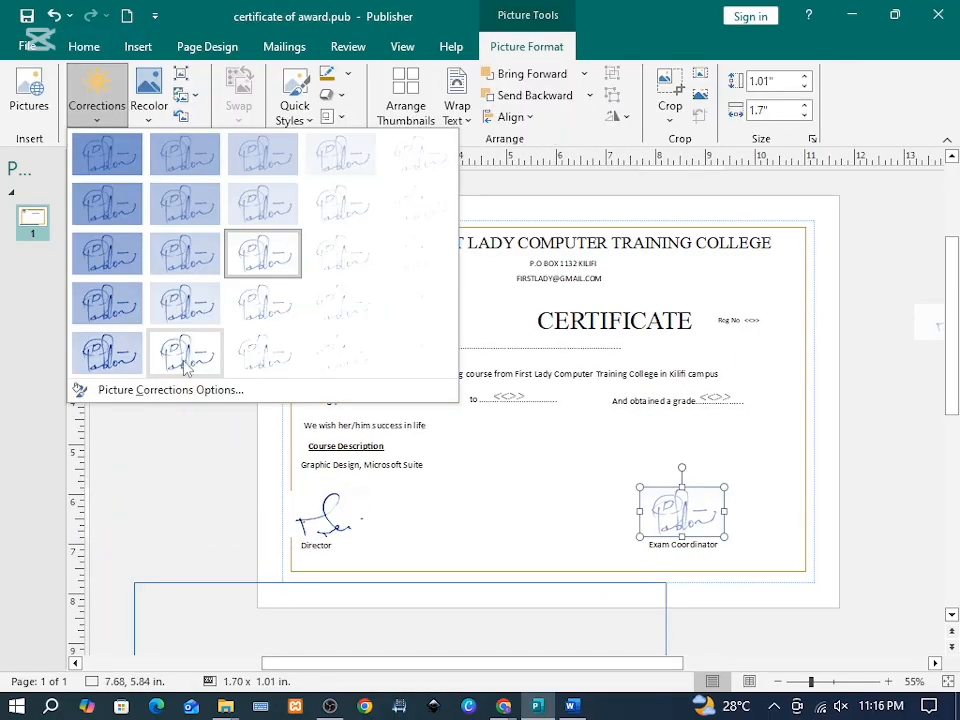
pyautogui.click(186, 368)
pyautogui.click(435, 551)
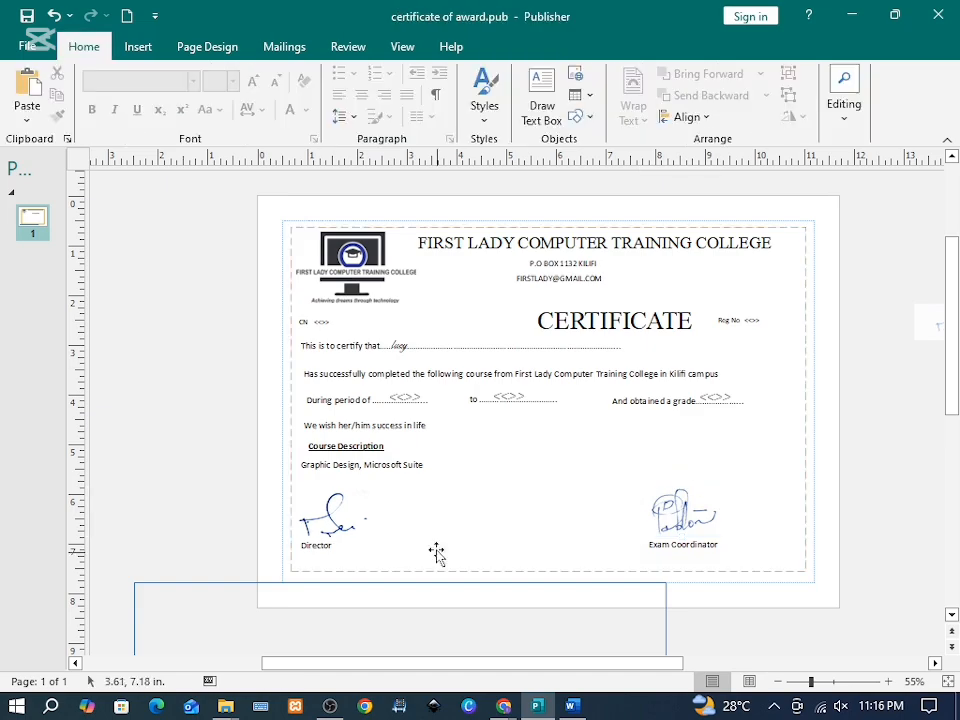
# Step: Zoom in and drag the blue outer border up so it frames the whole certificate
pyautogui.click(829, 683)
pyautogui.scroll(1, 399, 497)
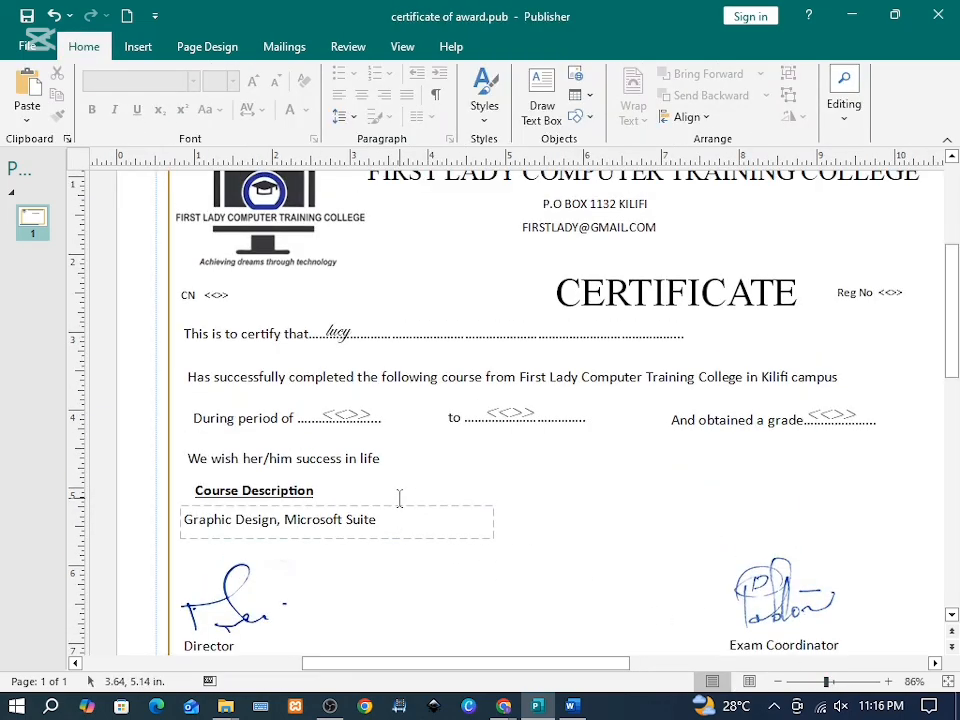
pyautogui.scroll(-3, 212, 606)
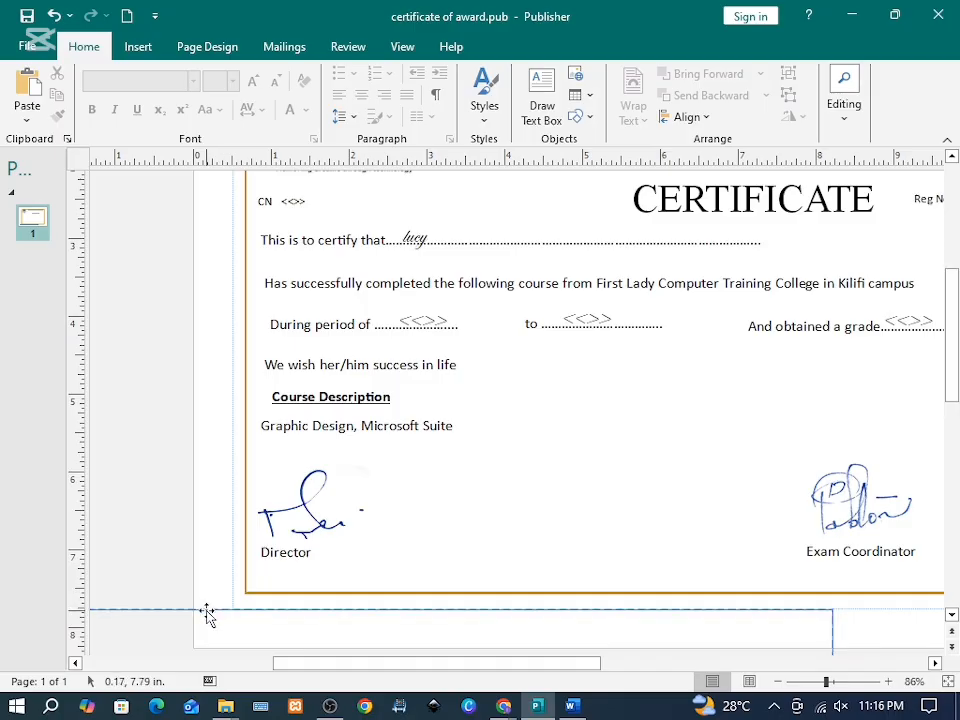
pyautogui.moveTo(206, 614)
pyautogui.mouseDown()
pyautogui.moveTo(293, 443)
pyautogui.moveTo(231, 275)
pyautogui.mouseUp()
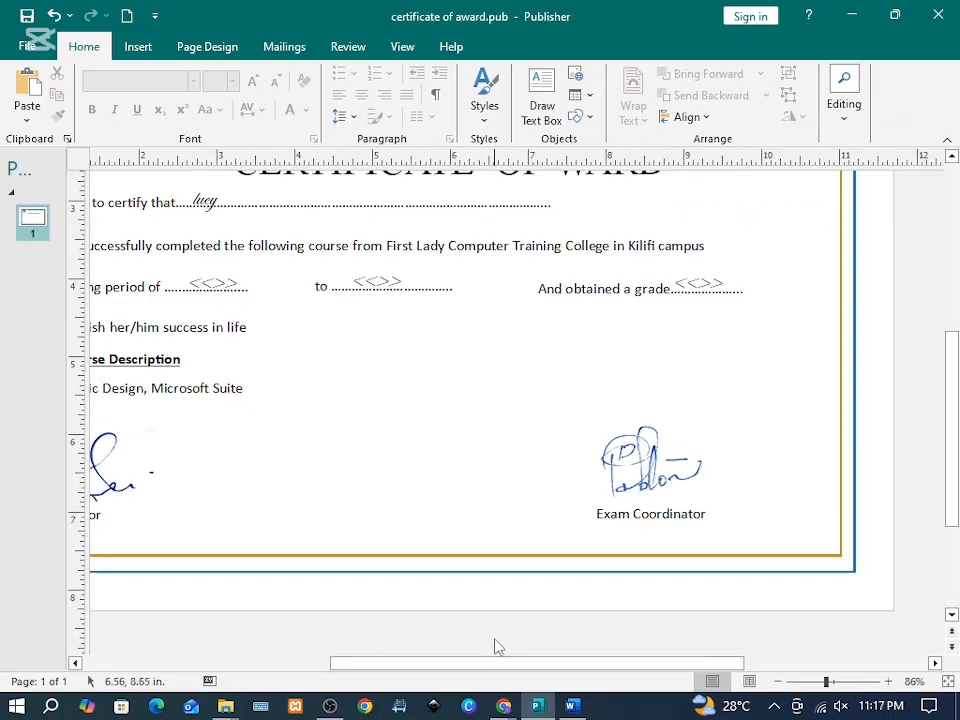
pyautogui.scroll(2, 497, 645)
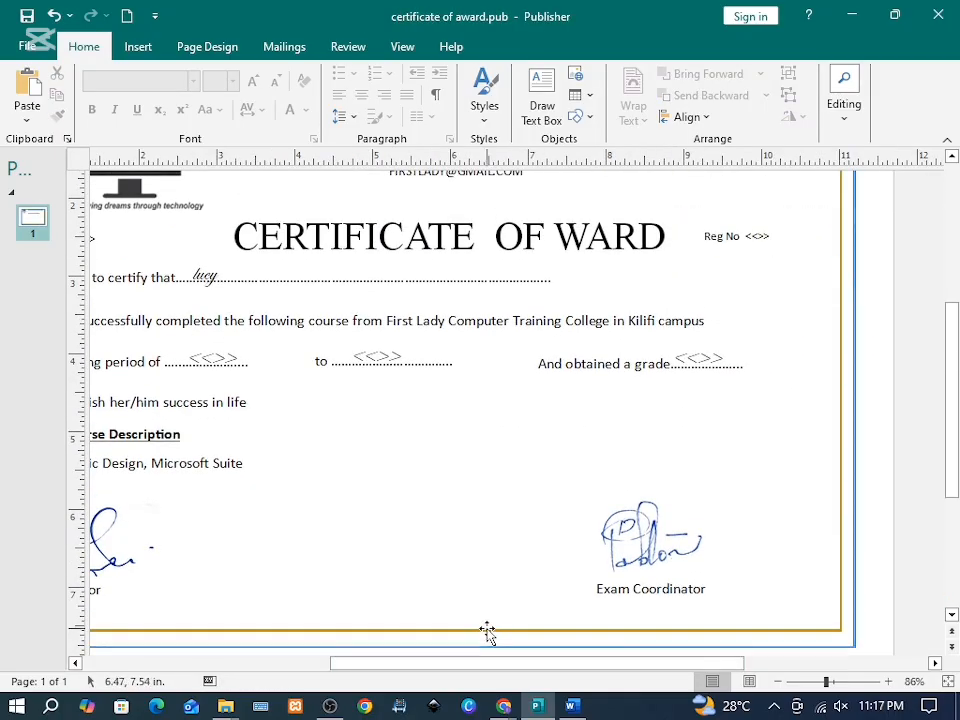
pyautogui.scroll(3, 486, 628)
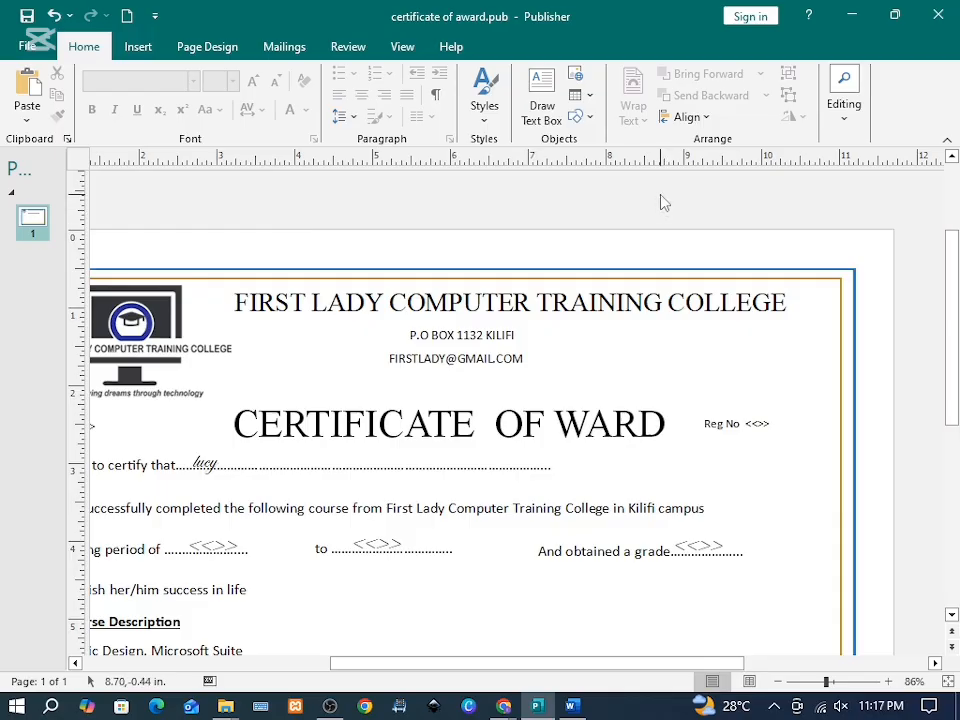
pyautogui.moveTo(714, 663); pyautogui.dragTo(619, 668)
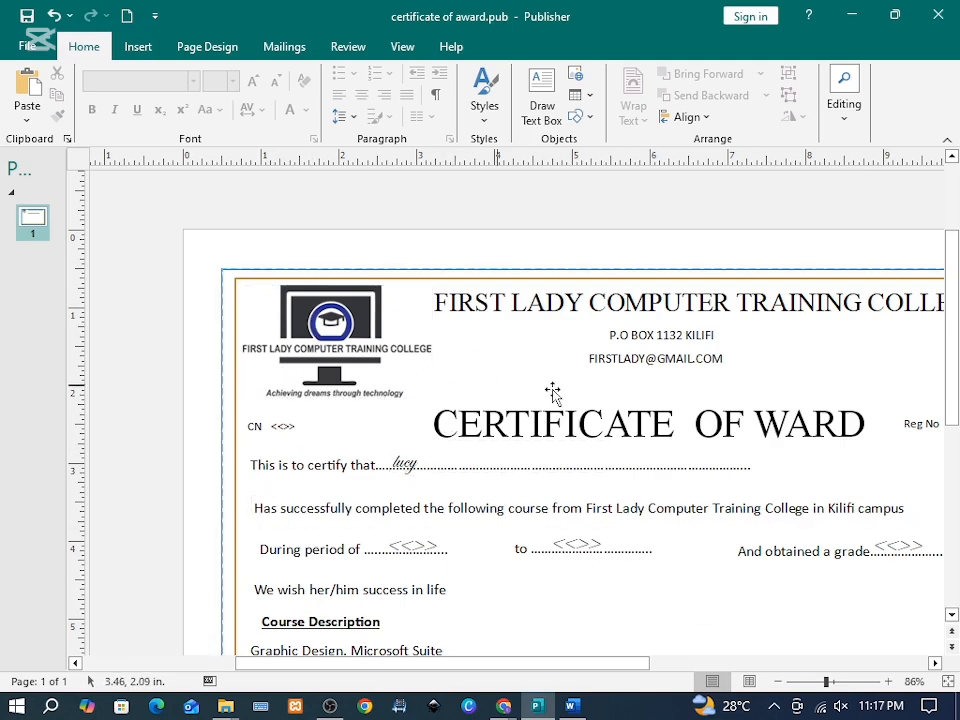
pyautogui.scroll(-1, 425, 443)
pyautogui.scroll(-2, 424, 446)
pyautogui.scroll(-2, 422, 448)
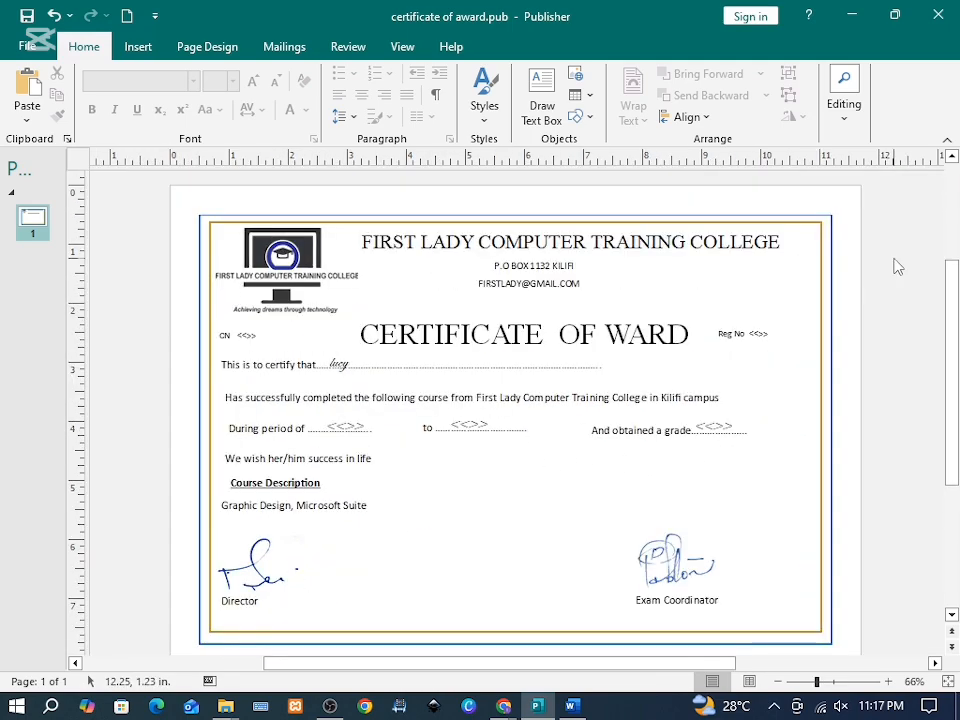